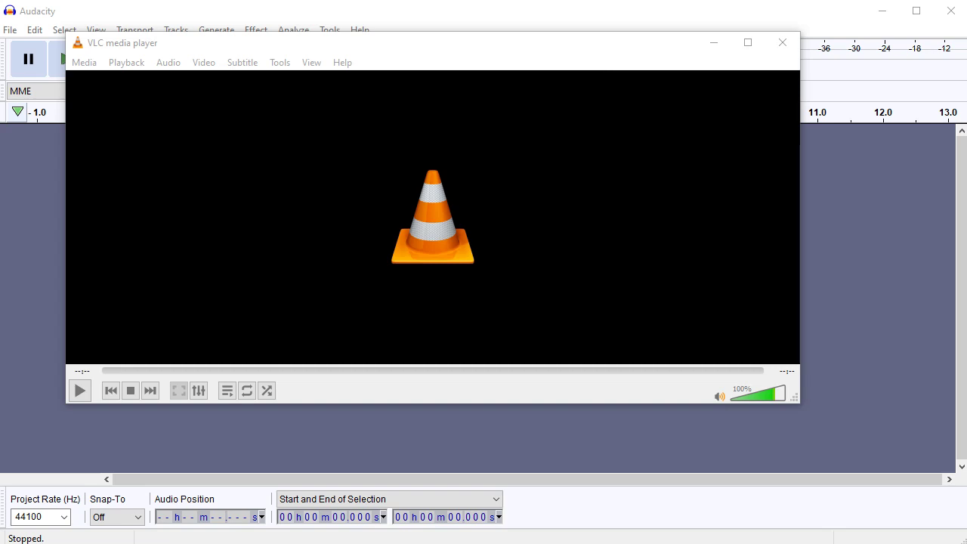
pyautogui.moveTo(404, 43); pyautogui.dragTo(380, 39)
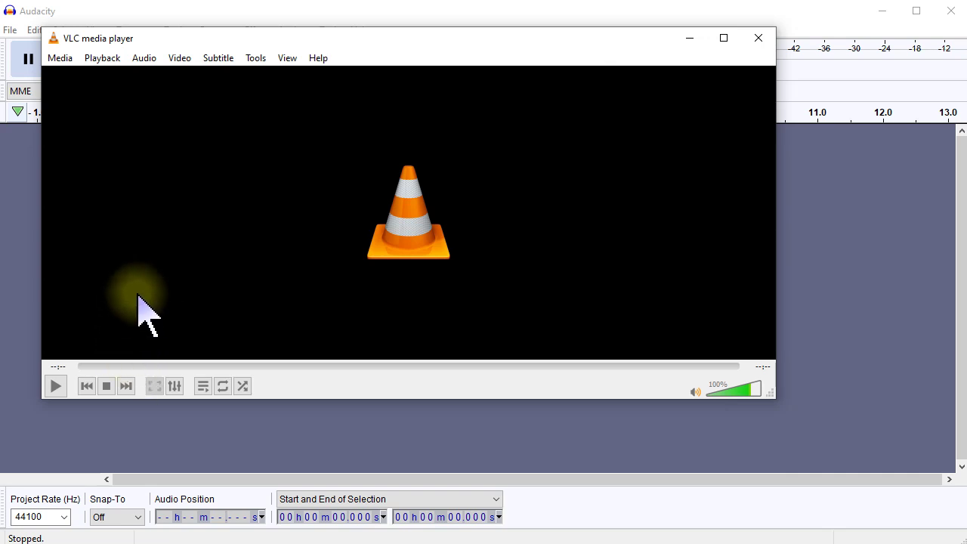
pyautogui.click(59, 388)
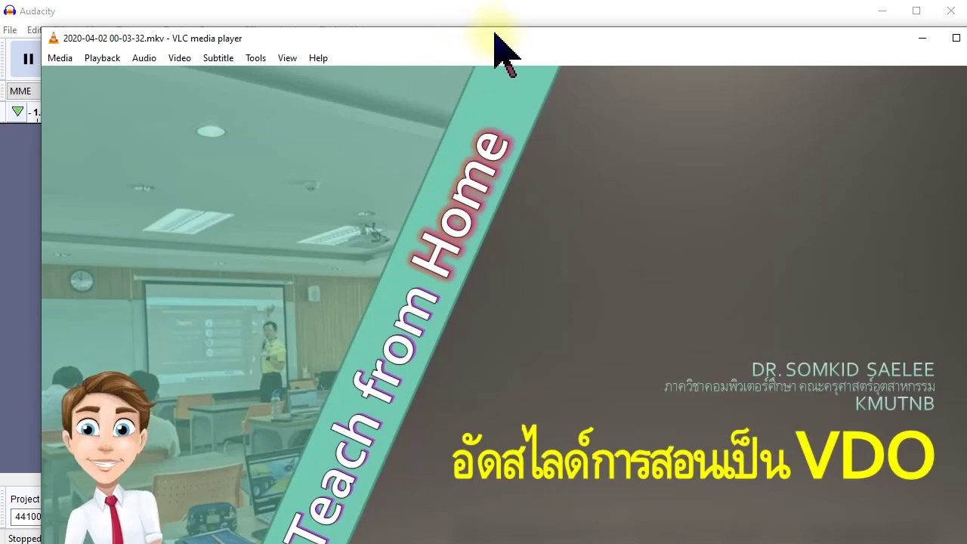
pyautogui.moveTo(34, 21); pyautogui.dragTo(174, 153)
pyautogui.moveTo(553, 172); pyautogui.dragTo(424, 41)
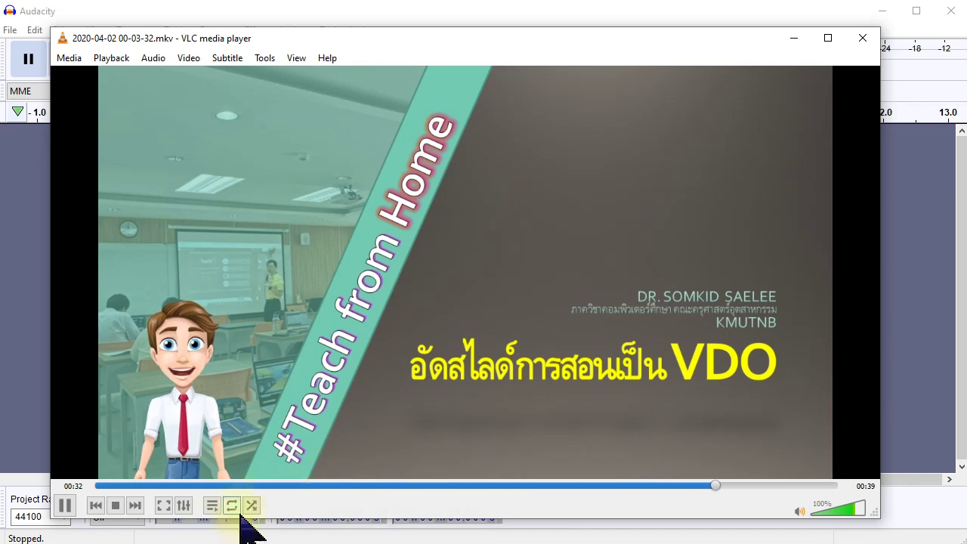
pyautogui.click(115, 506)
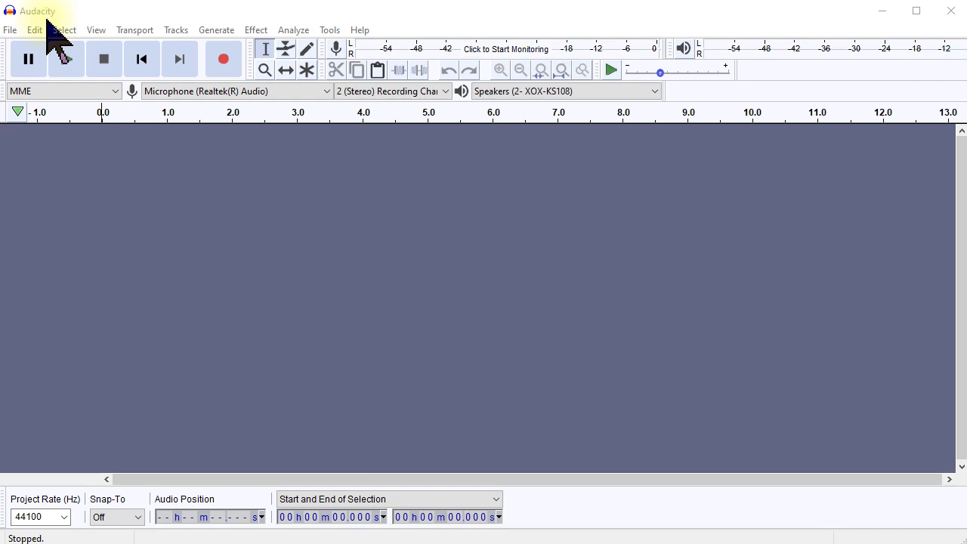
pyautogui.click(152, 146)
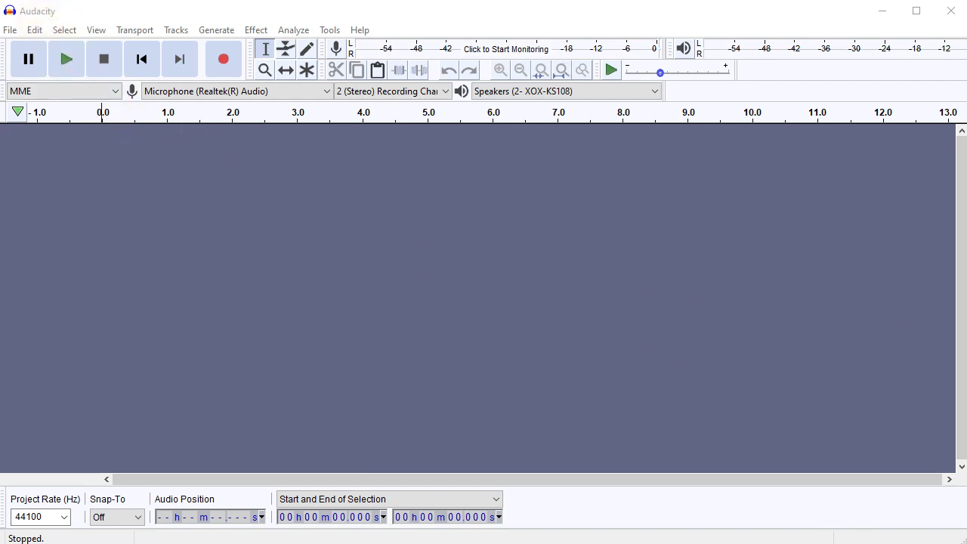
pyautogui.moveTo(966, 257); pyautogui.dragTo(423, 313)
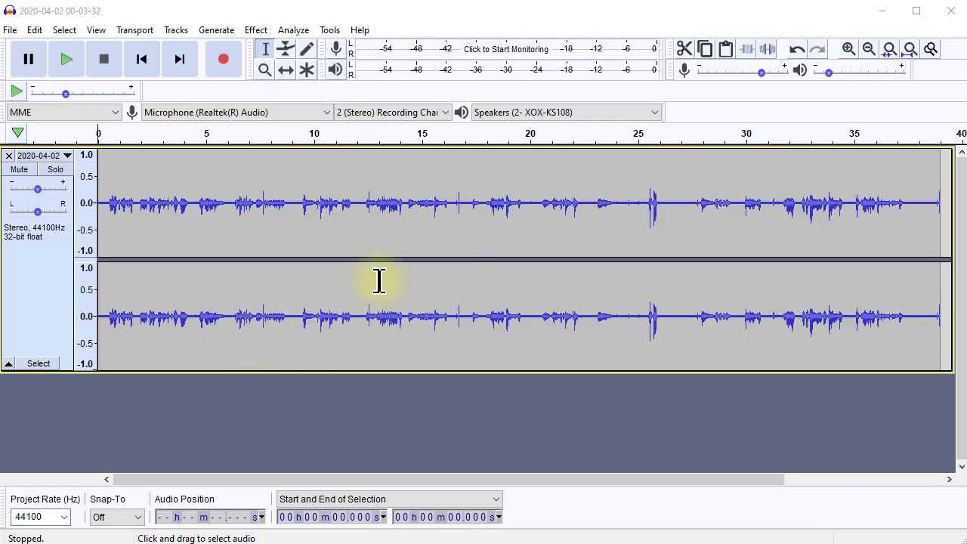
pyautogui.click(108, 208)
pyautogui.press('space')
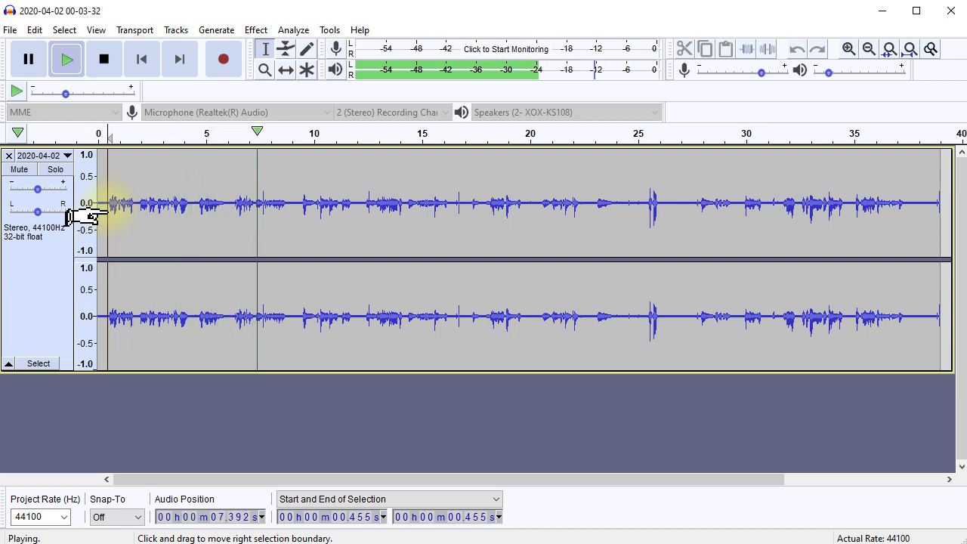
pyautogui.press('space')
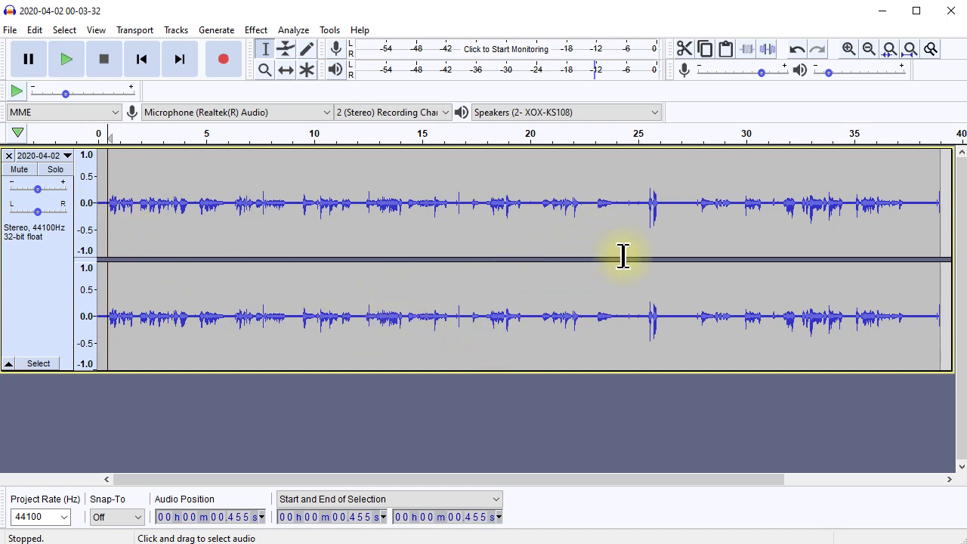
pyautogui.click(487, 205)
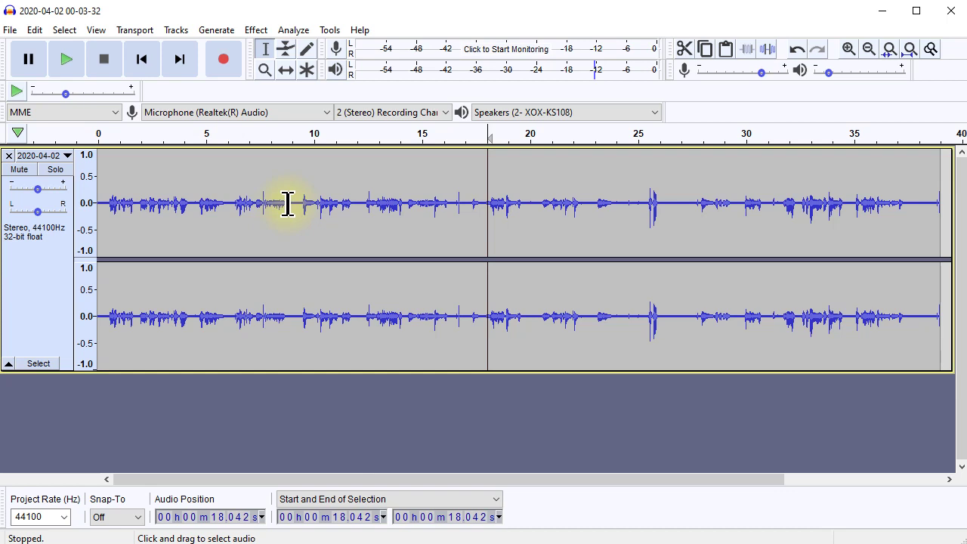
# Step: Select the quiet gap from about 26.2 s to 27.5 s with the Selection Tool and play it back
pyautogui.moveTo(664, 199); pyautogui.dragTo(694, 200)
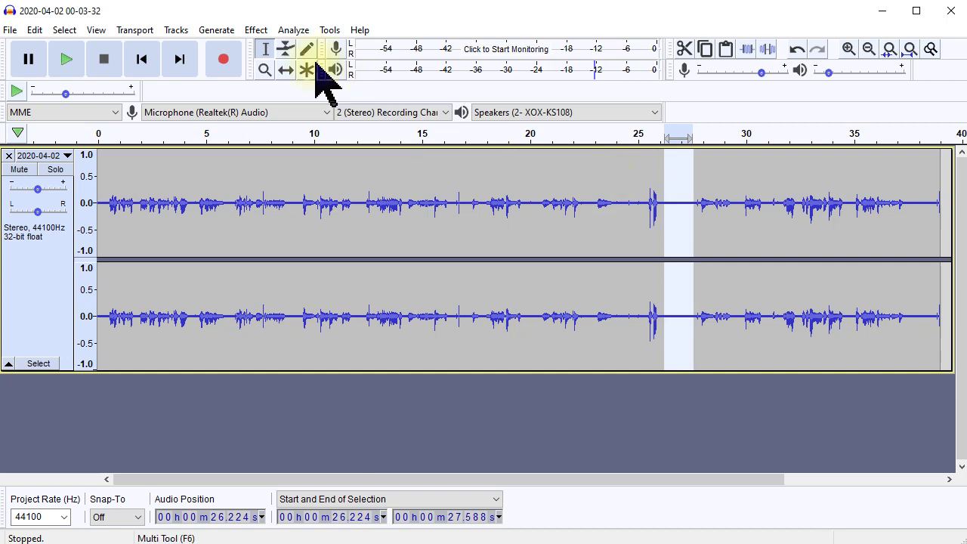
pyautogui.click(266, 50)
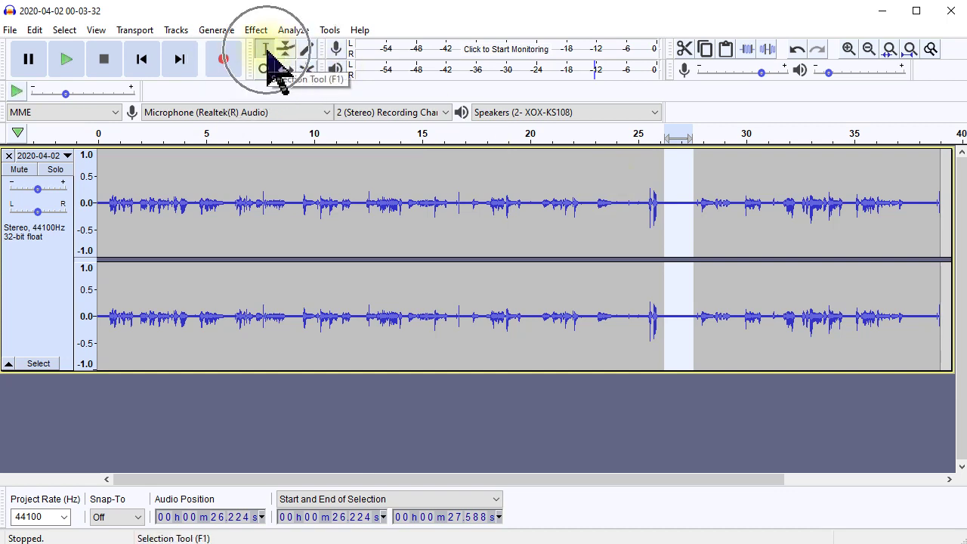
pyautogui.moveTo(695, 209)
pyautogui.mouseDown()
pyautogui.moveTo(665, 215)
pyautogui.moveTo(663, 201)
pyautogui.moveTo(693, 205)
pyautogui.mouseUp()
pyautogui.press('space')
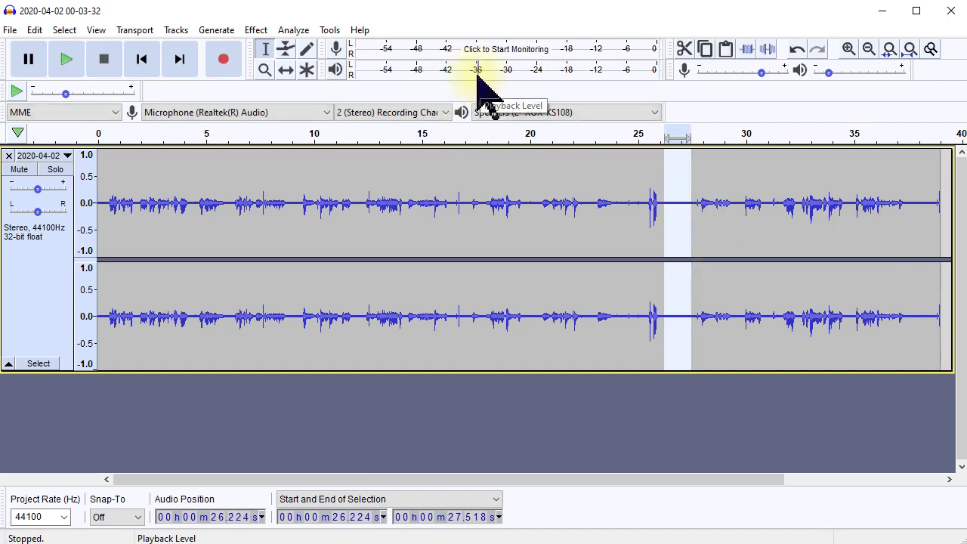
pyautogui.press('space')
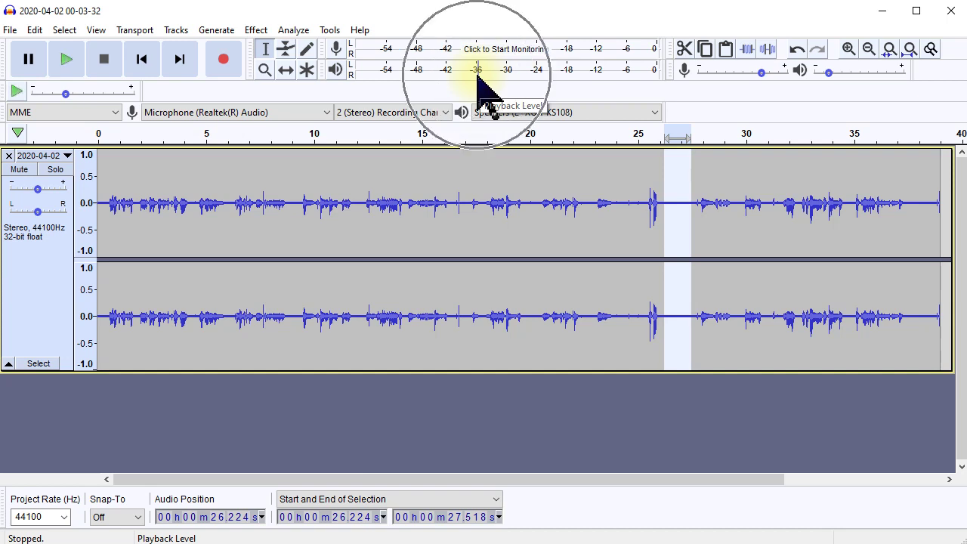
pyautogui.click(477, 76)
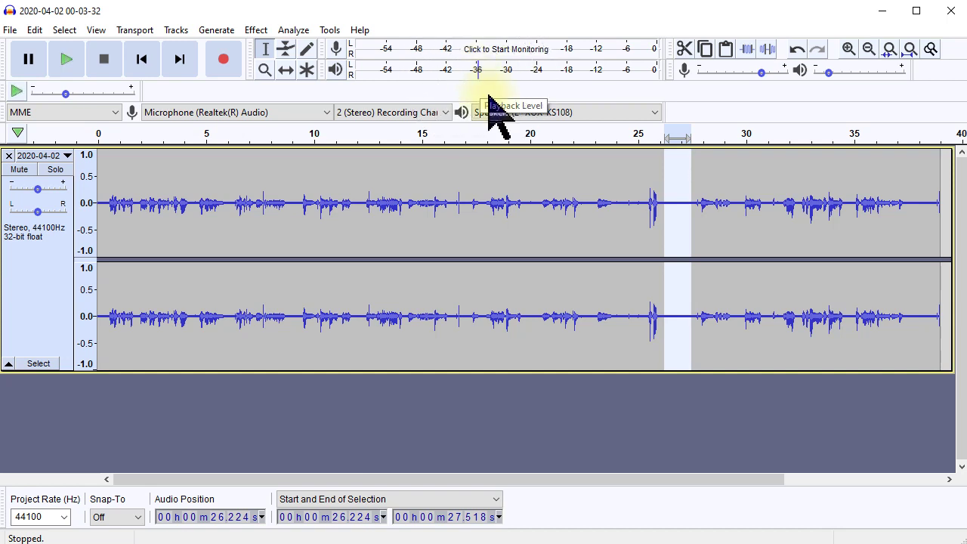
# Step: Reselect the quiet gap from about 26.1 s to 27.6 s and listen to its noise with a slightly higher playback volume
pyautogui.moveTo(662, 203); pyautogui.dragTo(693, 205)
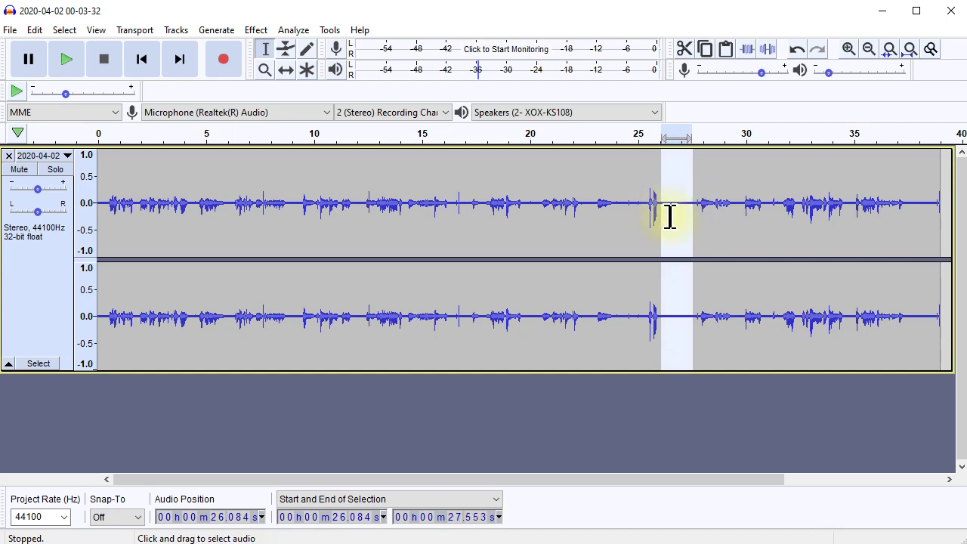
pyautogui.press('space')
pyautogui.click(836, 73)
pyautogui.press('space')
pyautogui.click(672, 207)
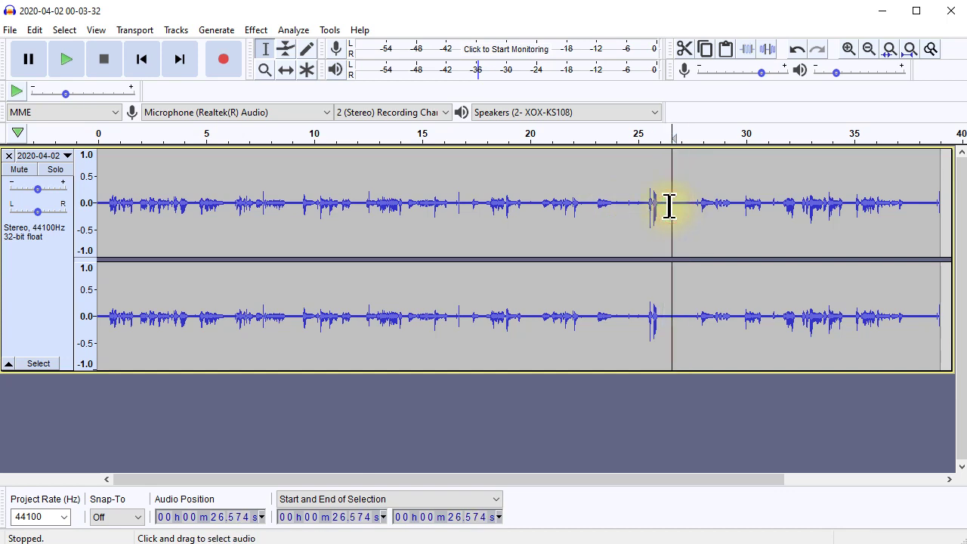
# Step: Capture a noise profile for Noise Reduction from the quiet gap between about 26.1 s and 27.6 s
pyautogui.moveTo(662, 202); pyautogui.dragTo(691, 205)
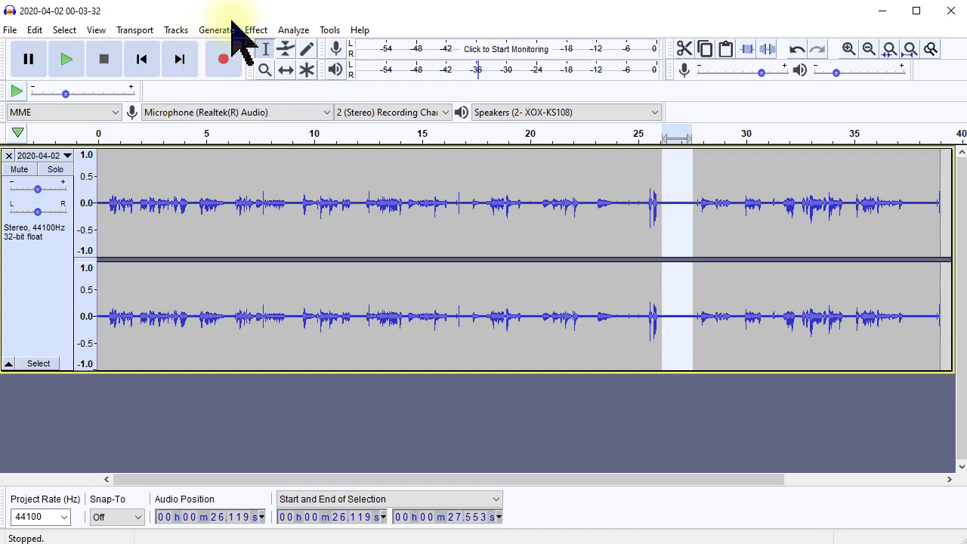
pyautogui.click(252, 31)
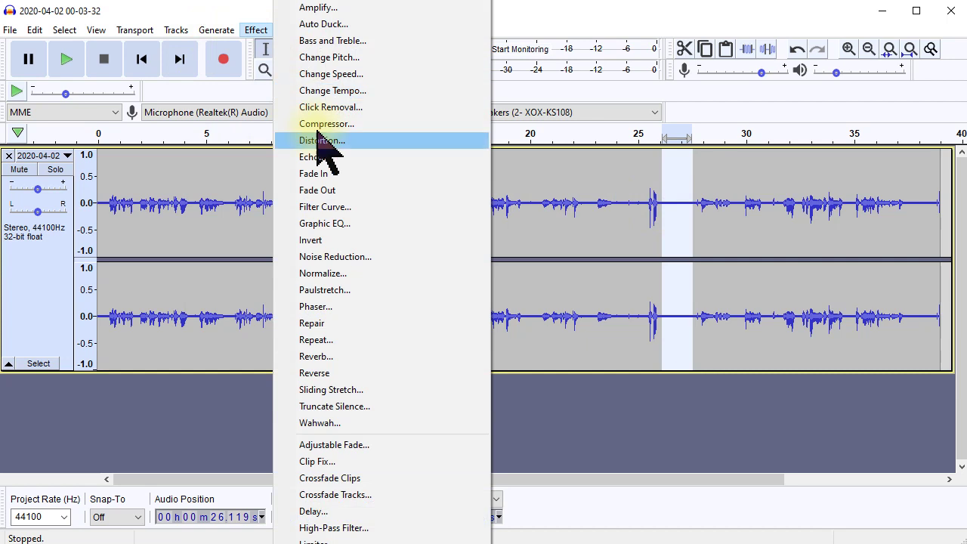
pyautogui.click(374, 257)
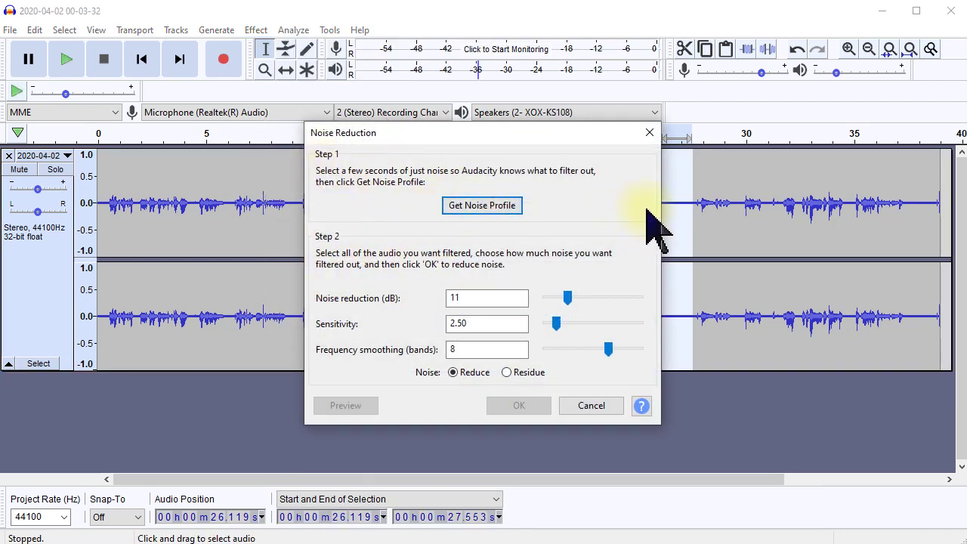
pyautogui.click(484, 206)
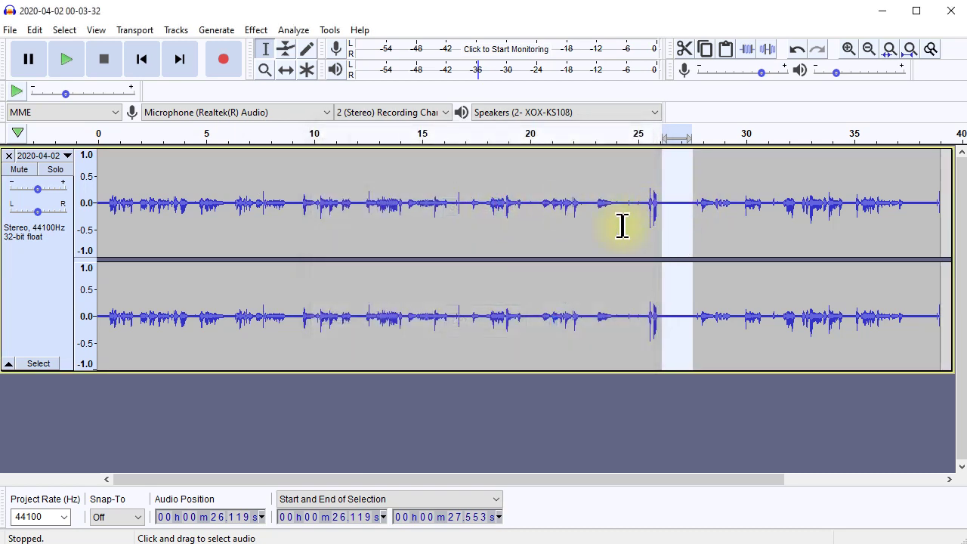
# Step: Select the audio from about 17.1 s to 27.3 s and preview Noise Reduction on it at 11 dB
pyautogui.click(664, 206)
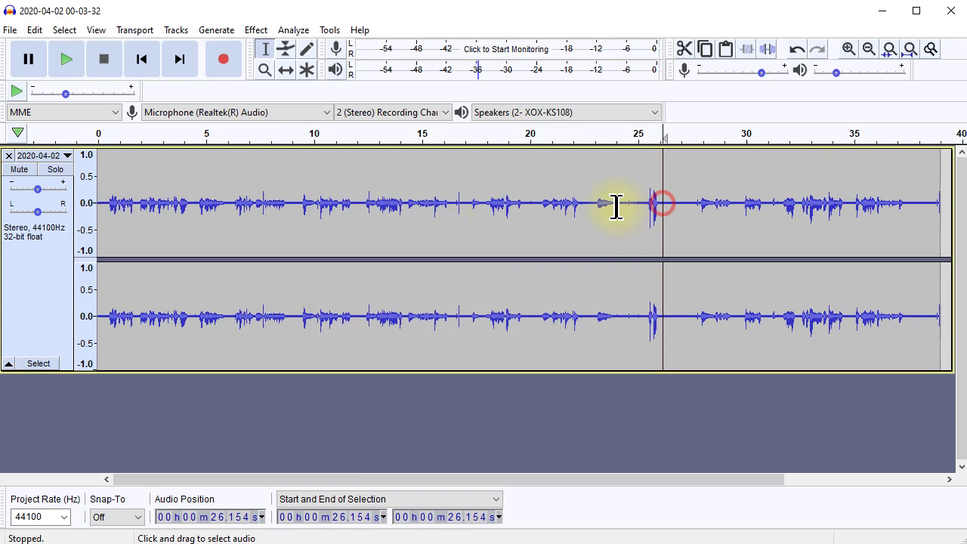
pyautogui.moveTo(466, 202); pyautogui.dragTo(686, 219)
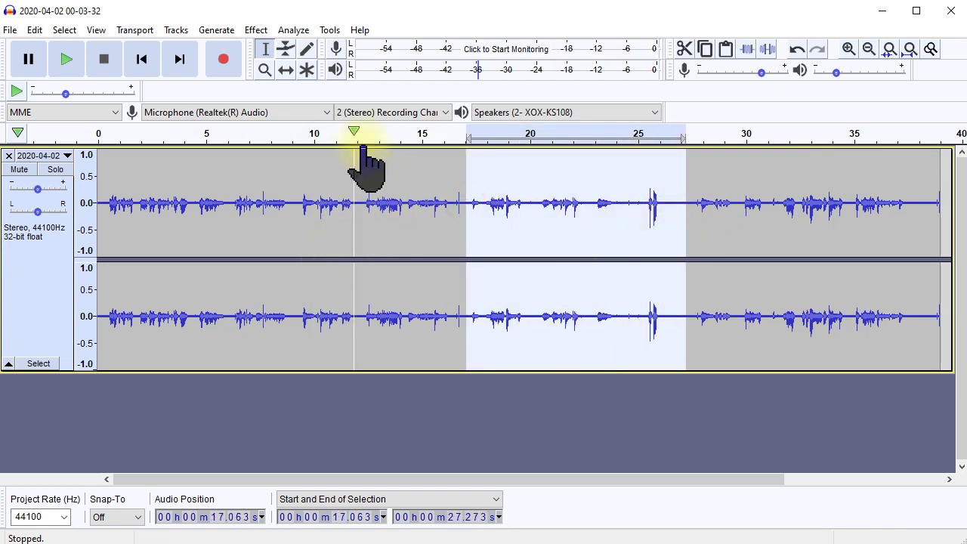
pyautogui.click(256, 30)
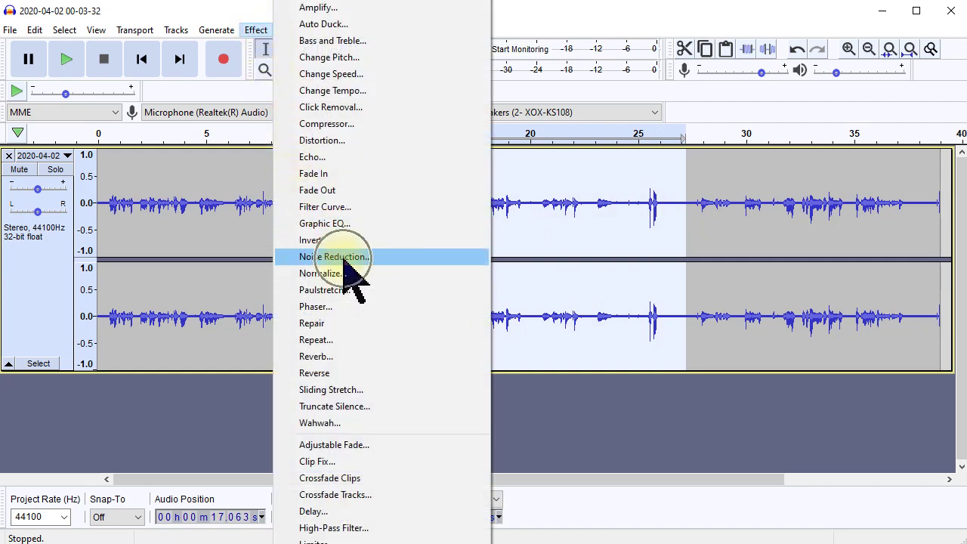
pyautogui.click(344, 258)
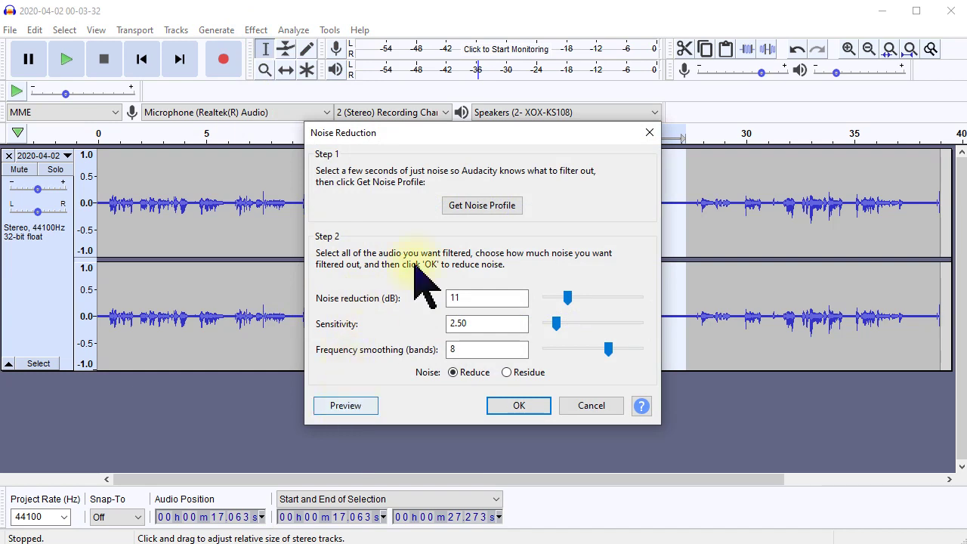
pyautogui.moveTo(456, 132); pyautogui.dragTo(804, 55)
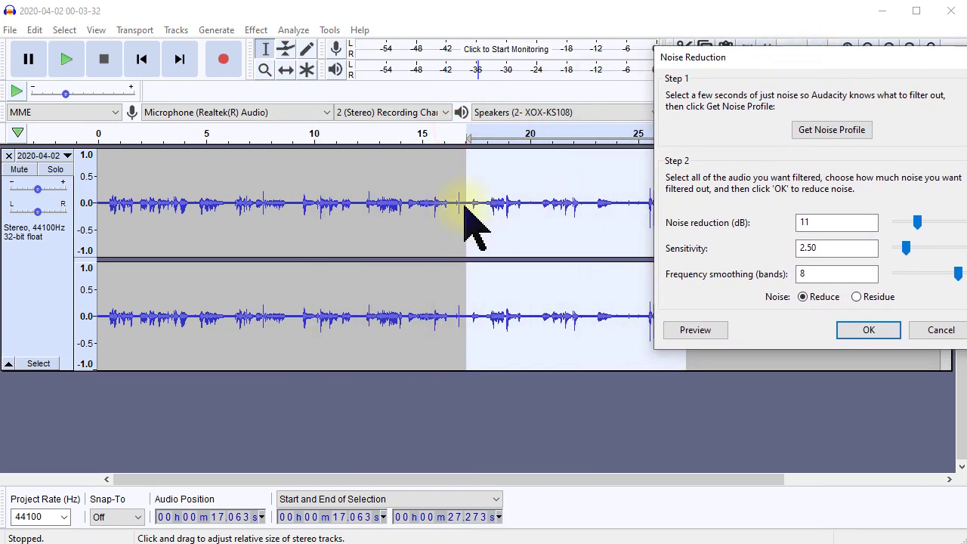
pyautogui.click(695, 332)
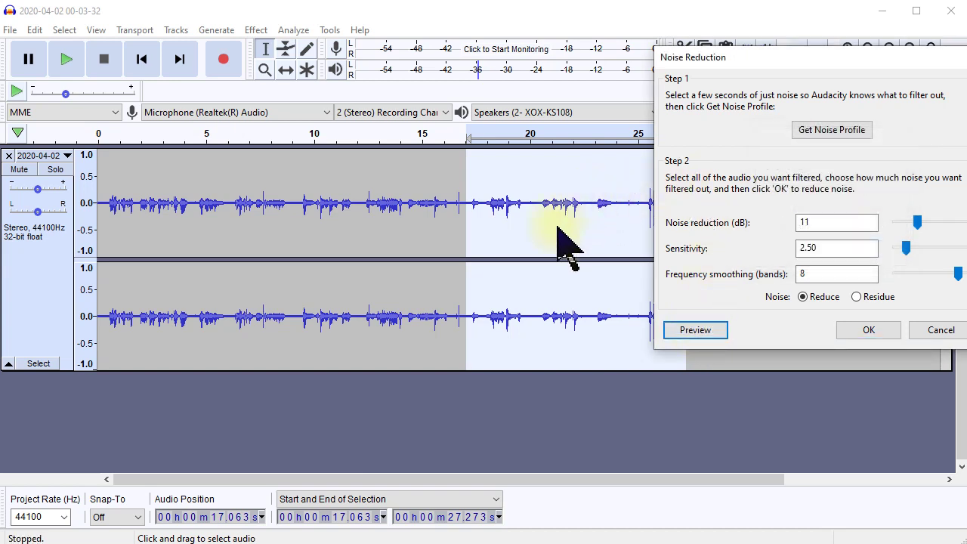
# Step: Try stronger noise reduction levels on the selection, previewing it at 18 dB and at the maximum of 48 dB
pyautogui.moveTo(919, 223); pyautogui.dragTo(924, 221)
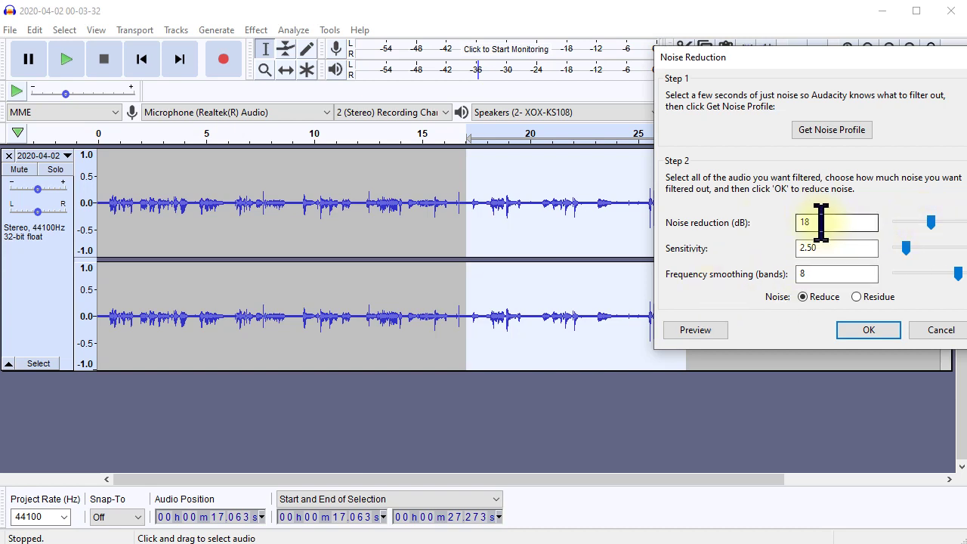
pyautogui.click(695, 332)
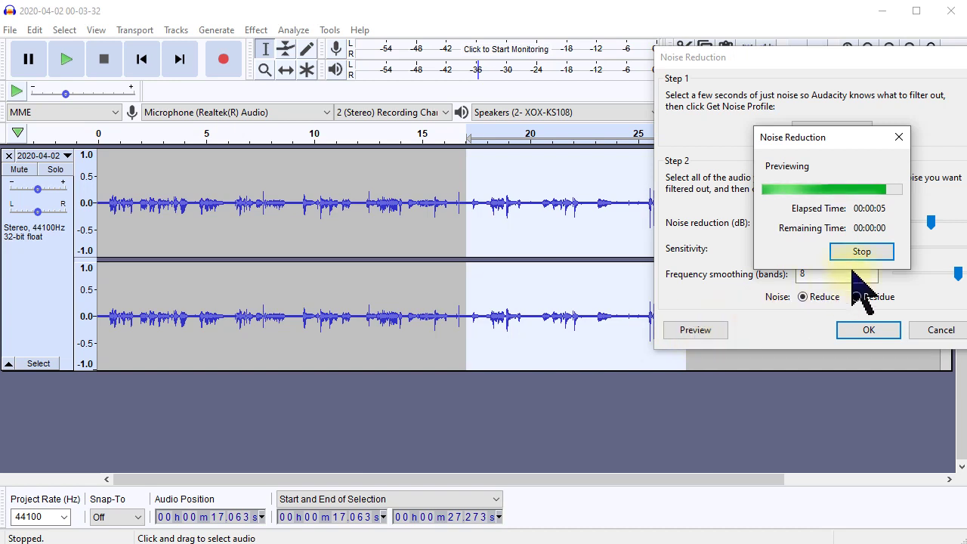
pyautogui.click(933, 223)
pyautogui.moveTo(933, 222); pyautogui.dragTo(940, 224)
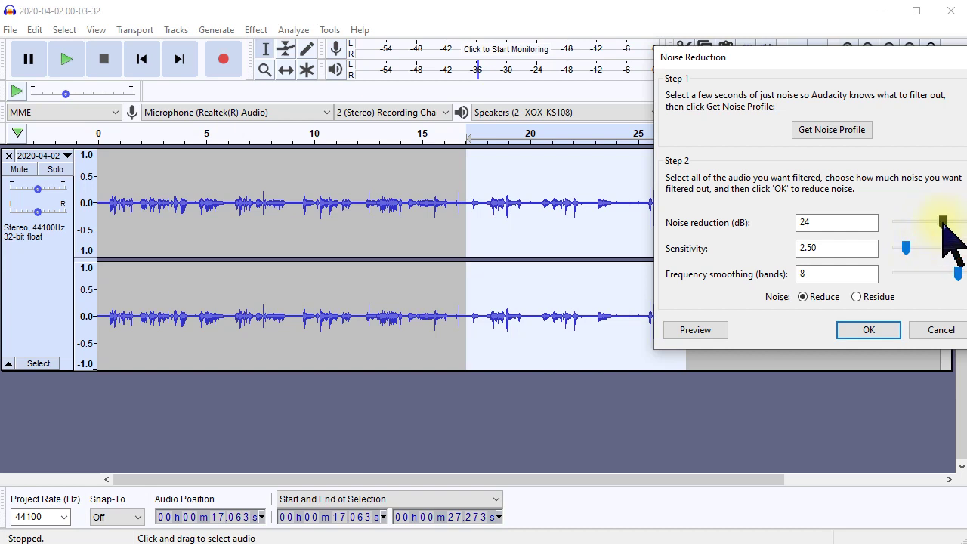
pyautogui.moveTo(892, 59); pyautogui.dragTo(837, 59)
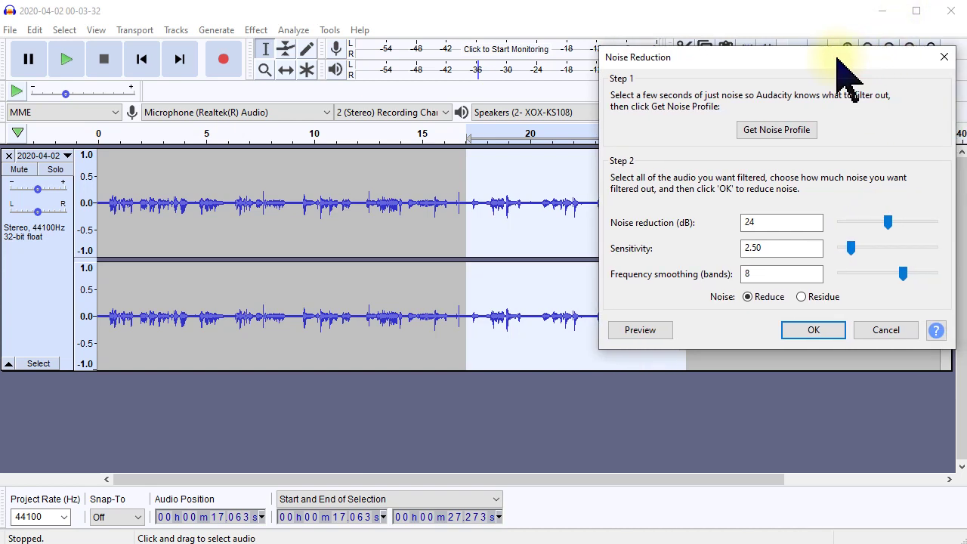
pyautogui.click(889, 221)
pyautogui.moveTo(888, 222); pyautogui.dragTo(936, 225)
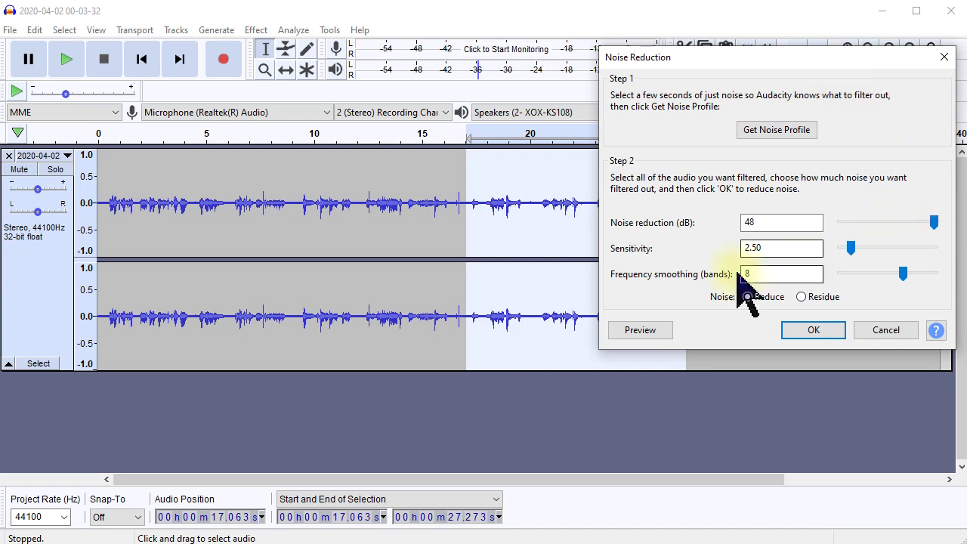
pyautogui.click(636, 330)
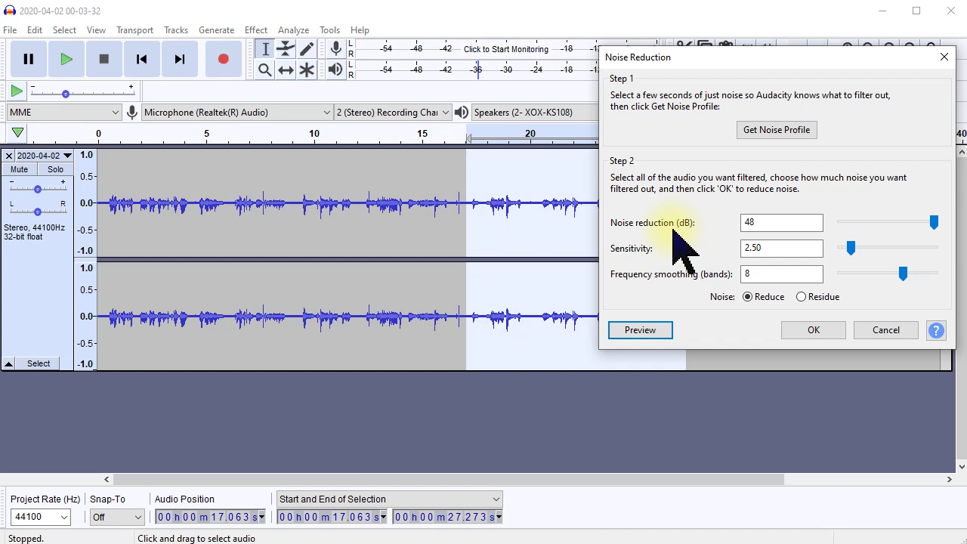
# Step: Set the noise reduction to 22 dB and preview the selected audio
pyautogui.moveTo(934, 222); pyautogui.dragTo(886, 223)
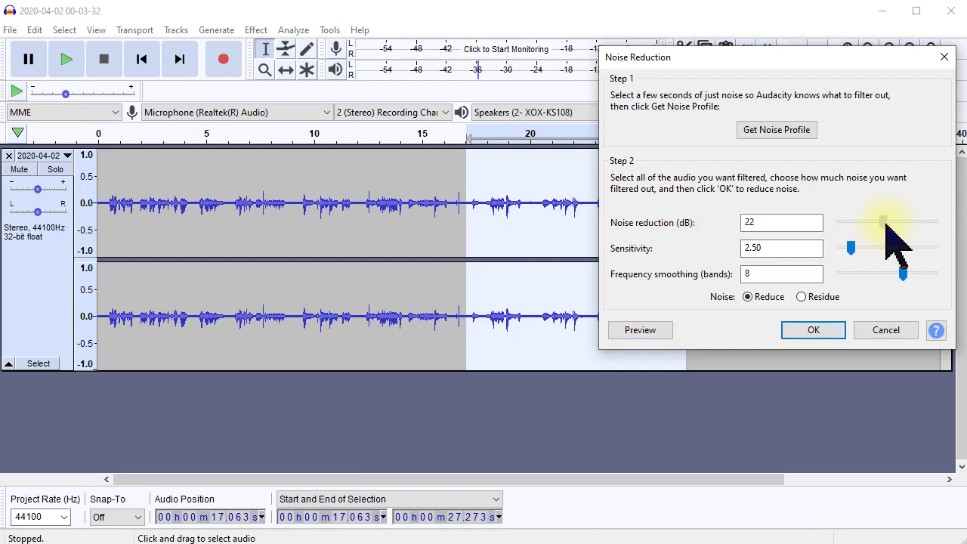
pyautogui.click(654, 330)
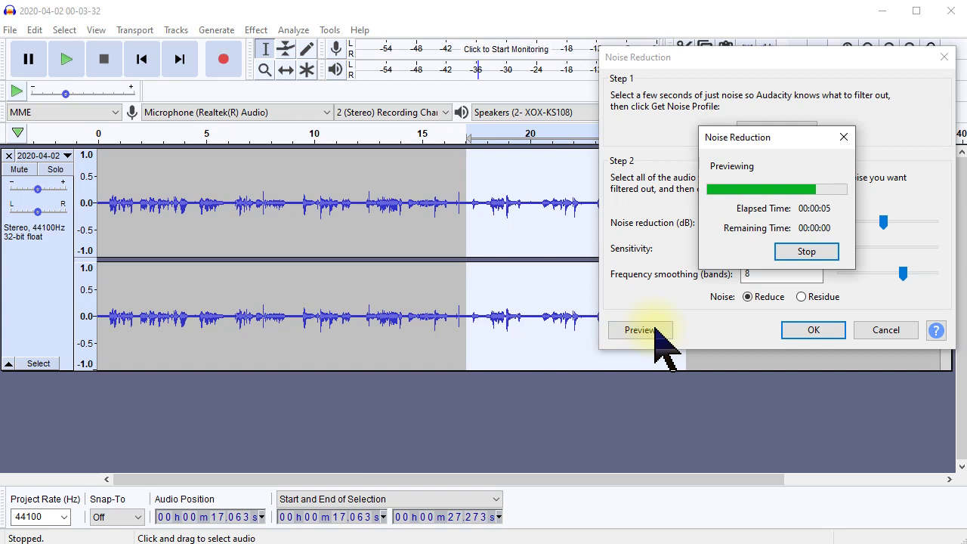
pyautogui.click(801, 255)
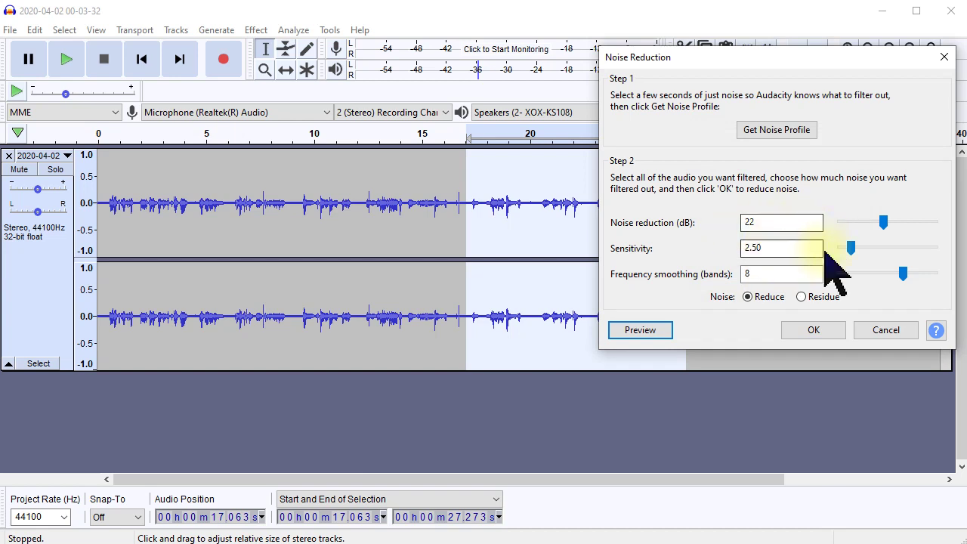
# Step: Set the noise reduction sensitivity to 4.50, preview it, and apply the effect to the selected audio
pyautogui.moveTo(852, 248); pyautogui.dragTo(859, 248)
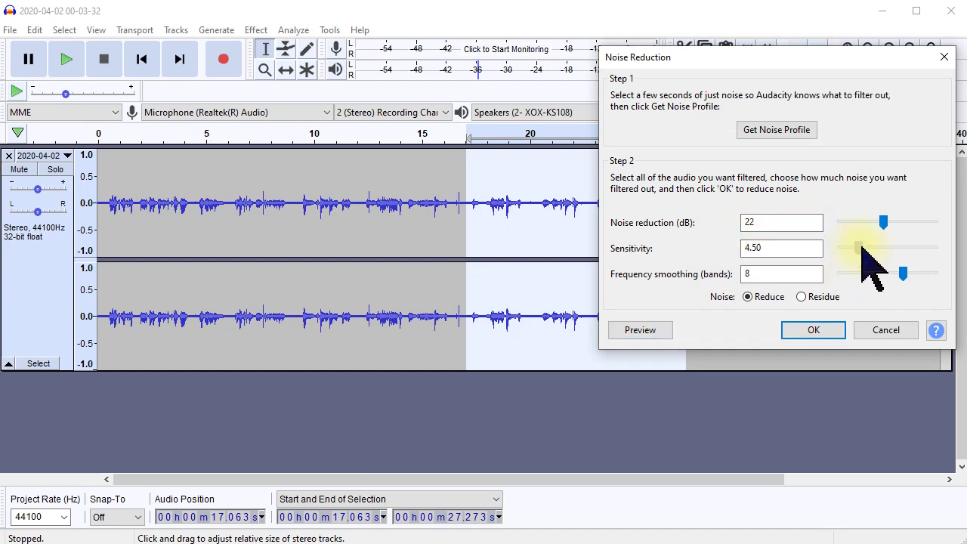
pyautogui.click(641, 332)
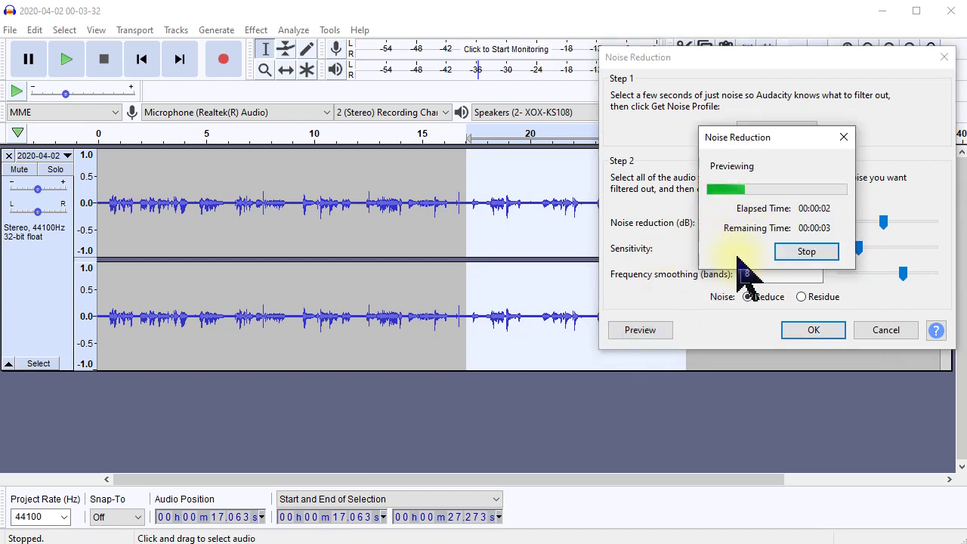
pyautogui.click(807, 253)
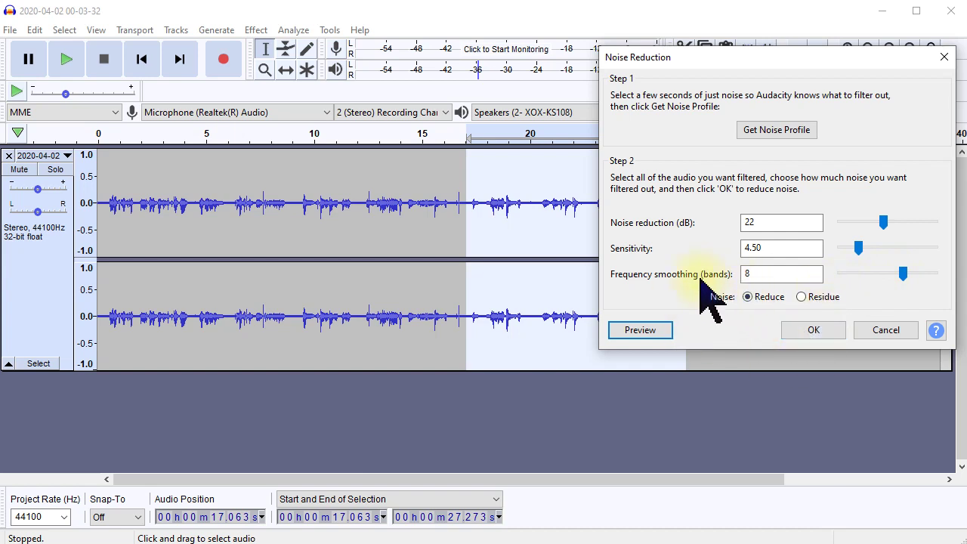
pyautogui.click(814, 331)
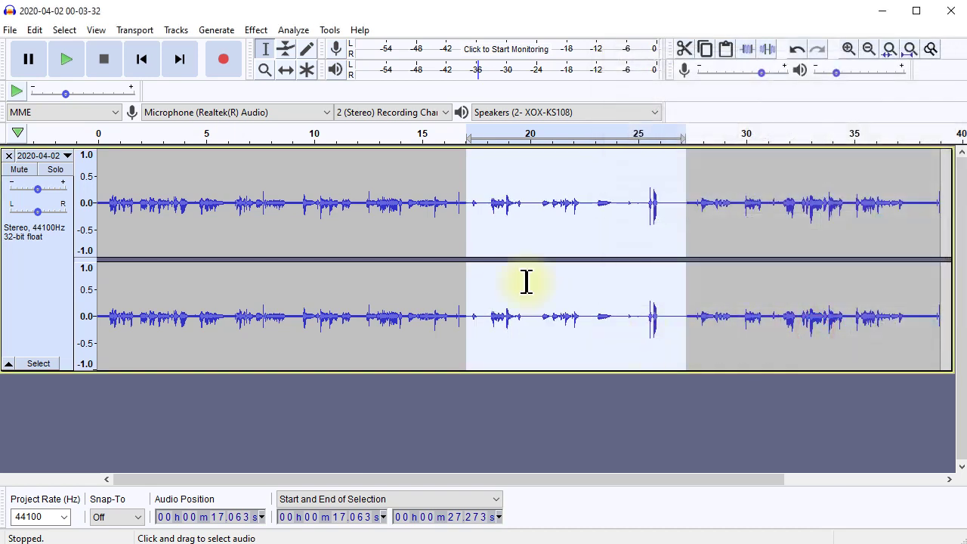
# Step: Play the track from about 24.1 s to compare the end of the filtered section with the unfiltered audio after it
pyautogui.click(641, 209)
pyautogui.click(671, 203)
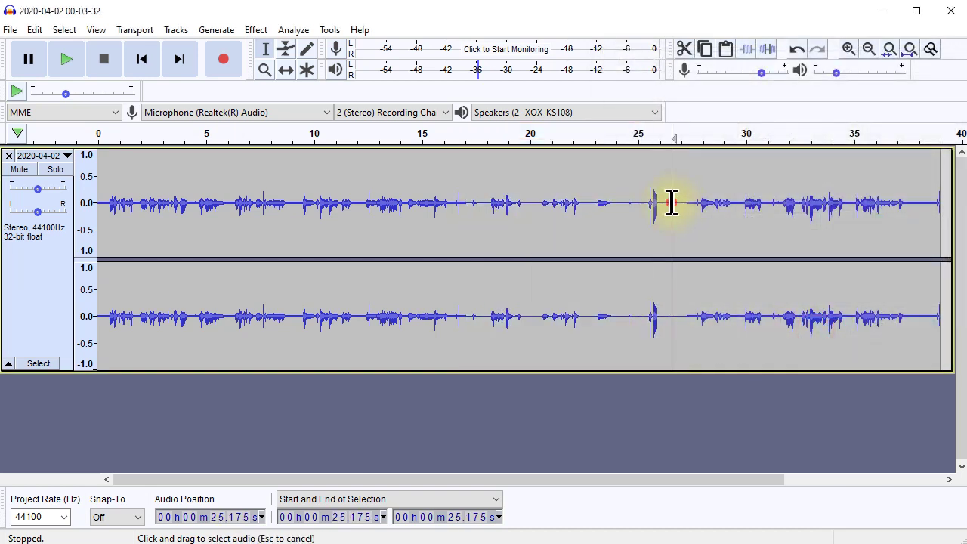
pyautogui.click(663, 203)
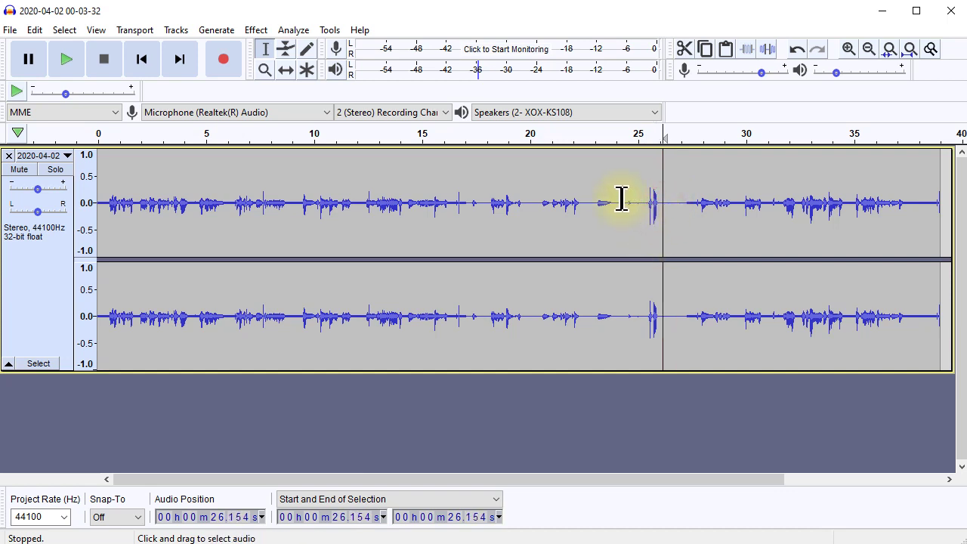
pyautogui.moveTo(613, 204); pyautogui.dragTo(765, 208)
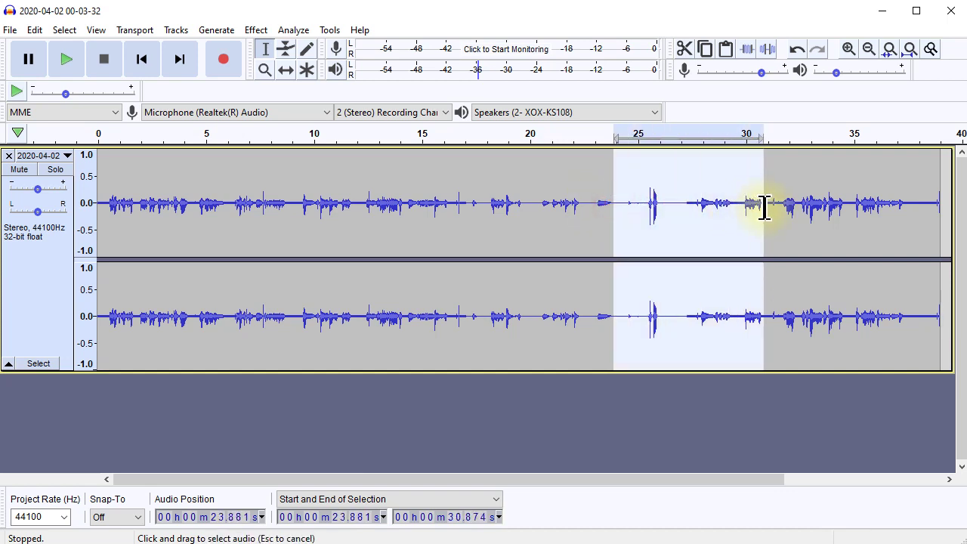
pyautogui.click(690, 204)
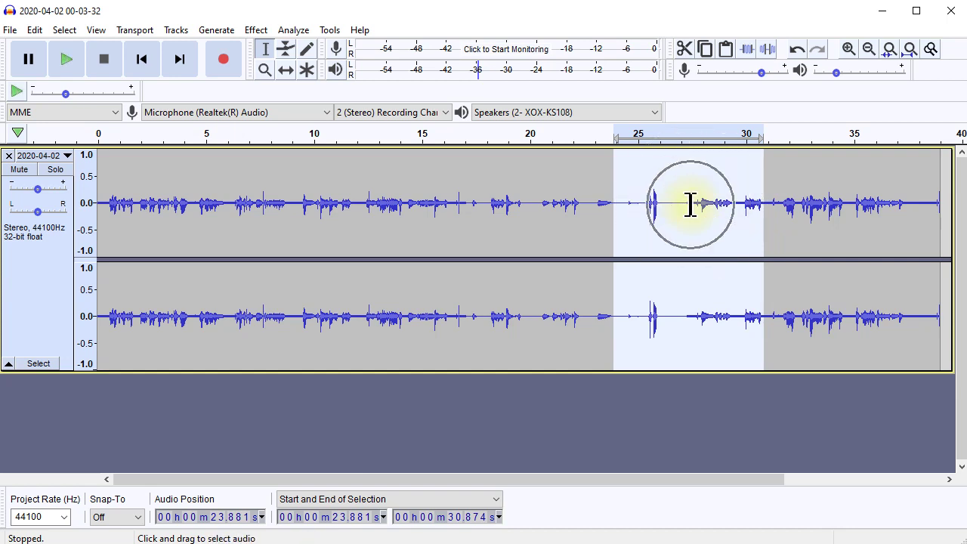
pyautogui.click(637, 206)
pyautogui.click(618, 200)
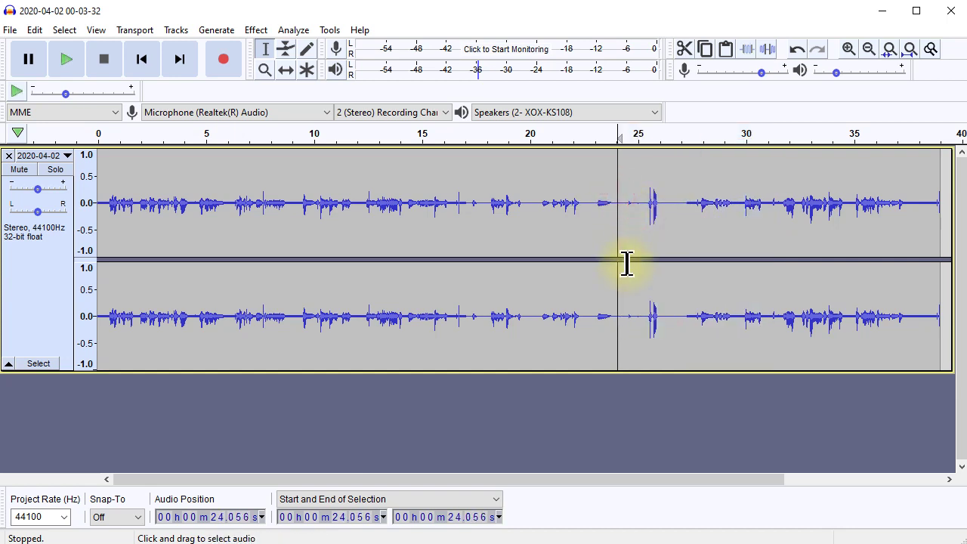
pyautogui.press('space')
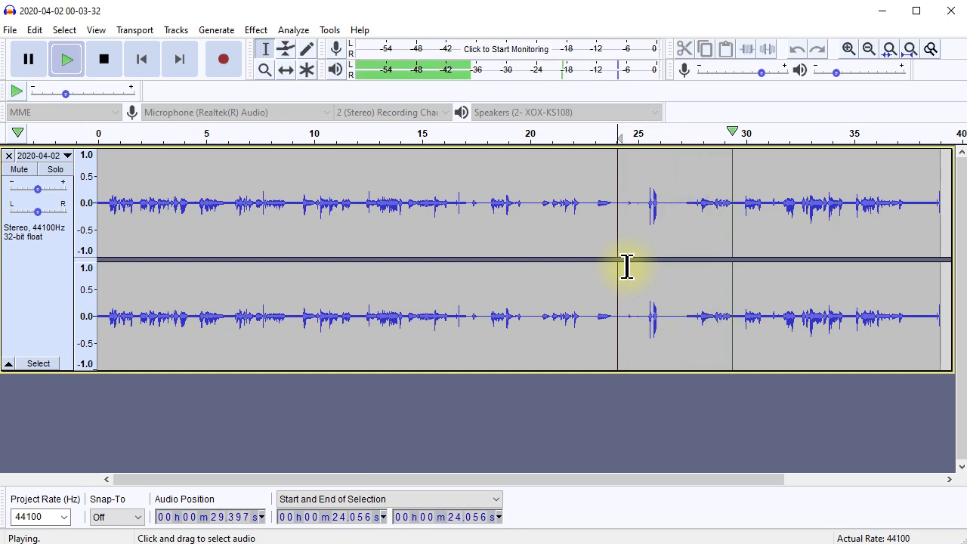
pyautogui.press('space')
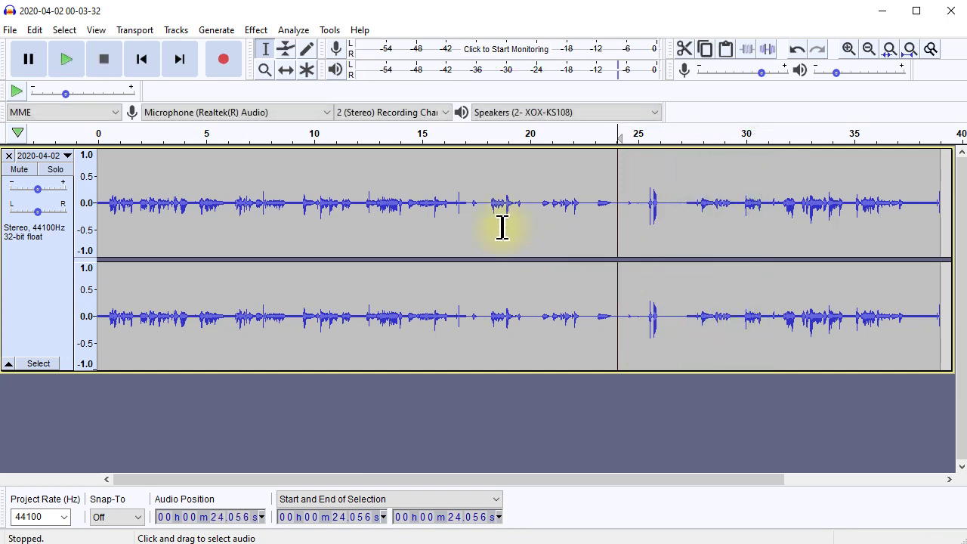
# Step: Play the track from about 12.3 s to compare the unfiltered audio with the start of the filtered section
pyautogui.click(490, 208)
pyautogui.click(376, 197)
pyautogui.click(363, 194)
pyautogui.press('space')
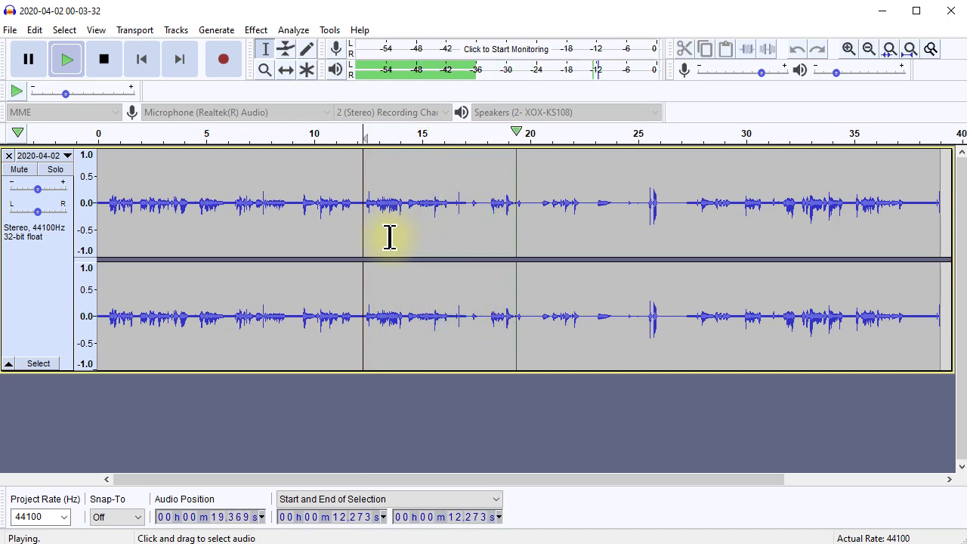
pyautogui.press('space')
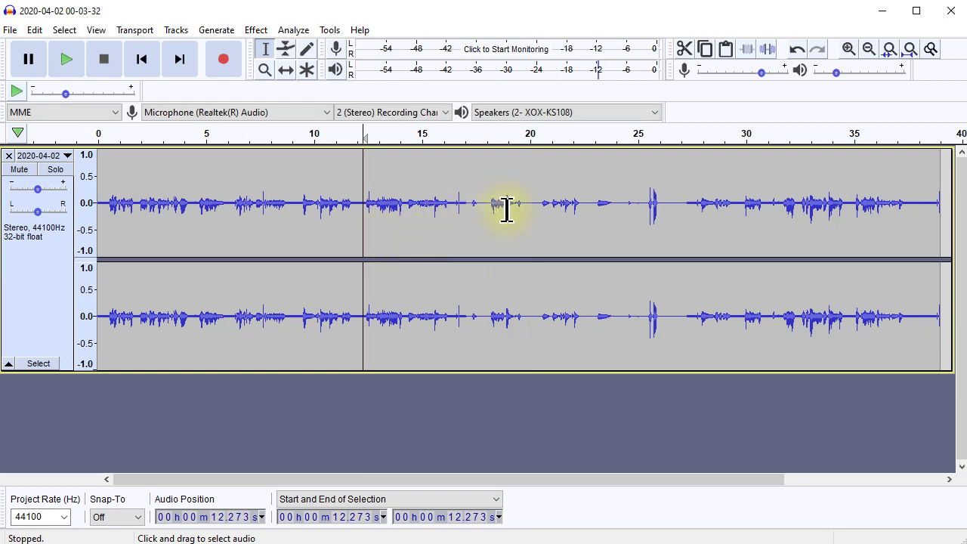
# Step: Undo the noise reduction on the short section and apply it to the entire track at 22 dB, sensitivity 4.50 and 8 smoothing bands
pyautogui.moveTo(467, 242); pyautogui.dragTo(686, 242)
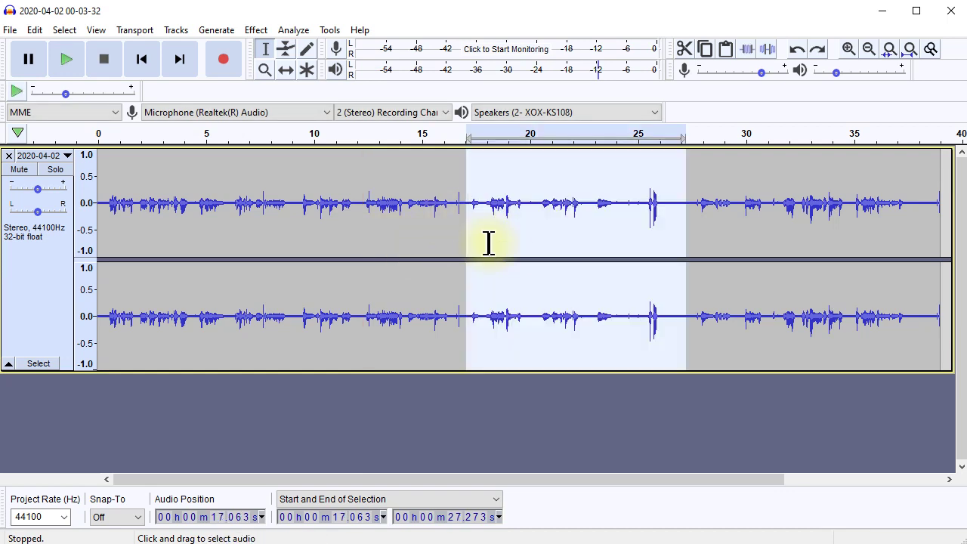
pyautogui.click(497, 236)
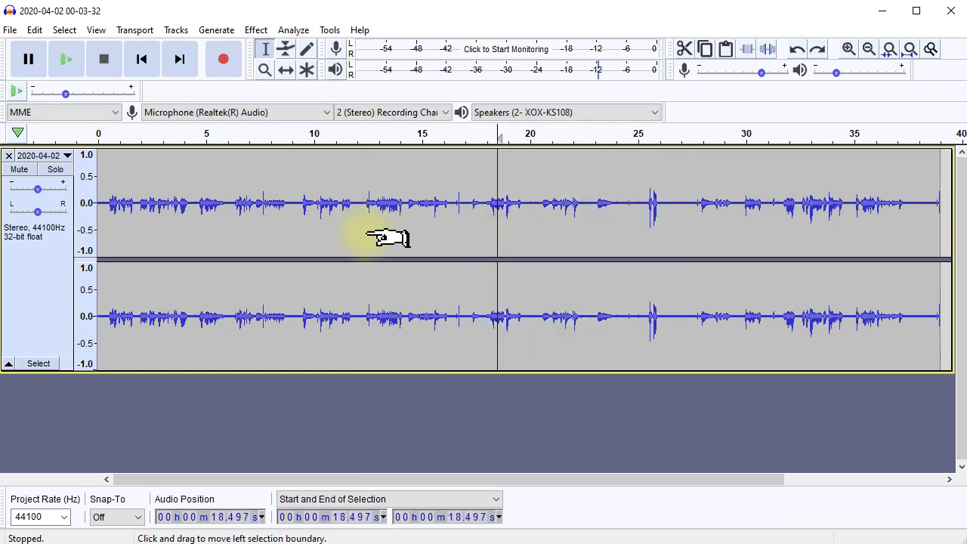
pyautogui.hotkey('ctrl', 'a')
pyautogui.click(65, 30)
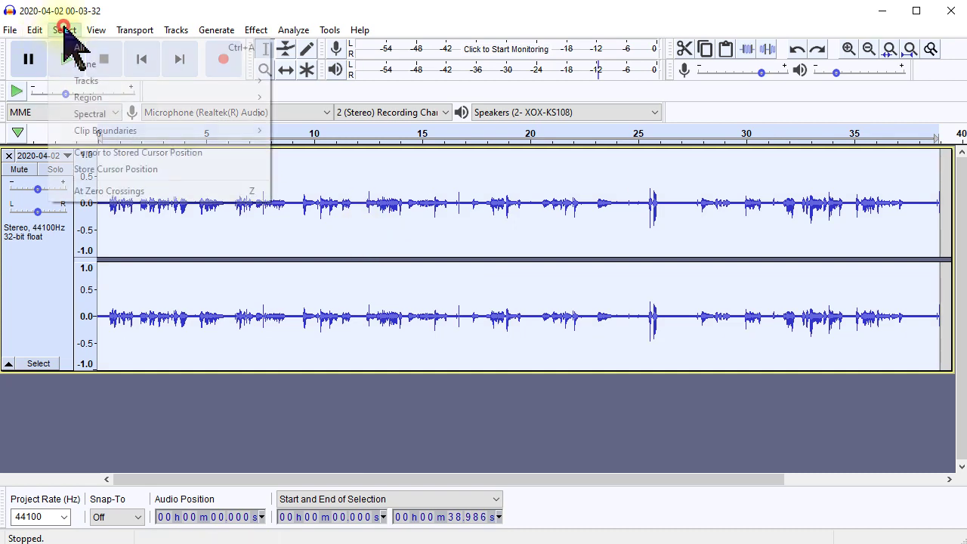
pyautogui.click(91, 48)
pyautogui.click(259, 30)
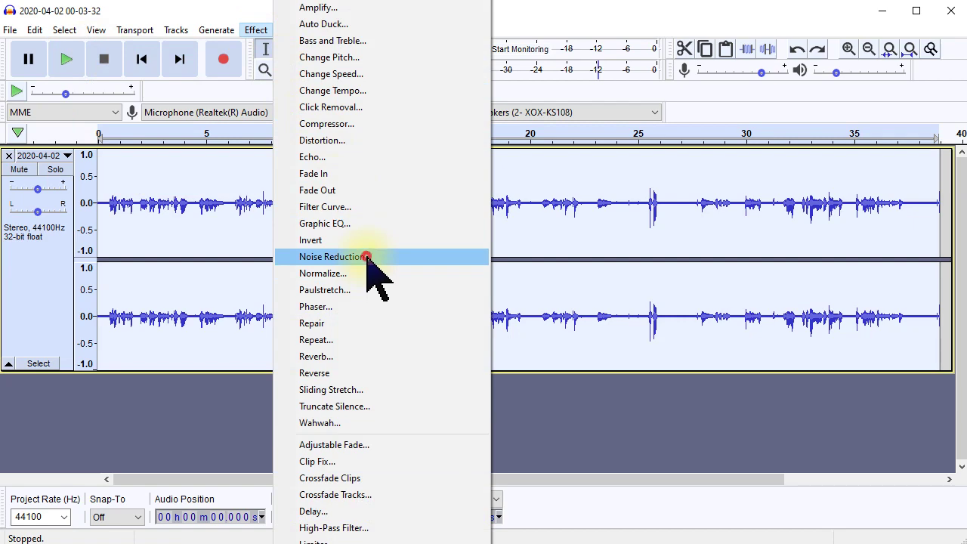
pyautogui.click(368, 257)
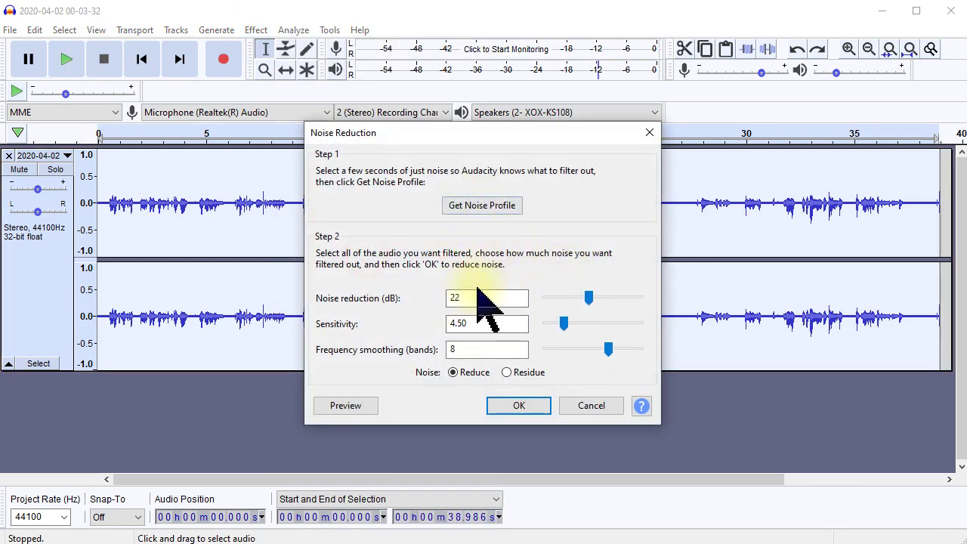
pyautogui.click(519, 406)
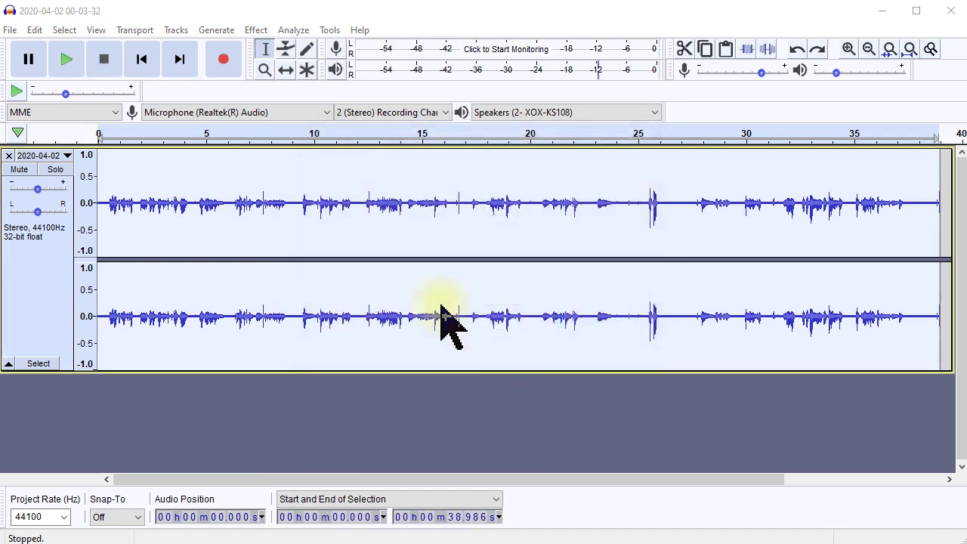
# Step: Examine the filtered waveform across the track and play it from about 8.6 s to check the noise reduction
pyautogui.click(728, 216)
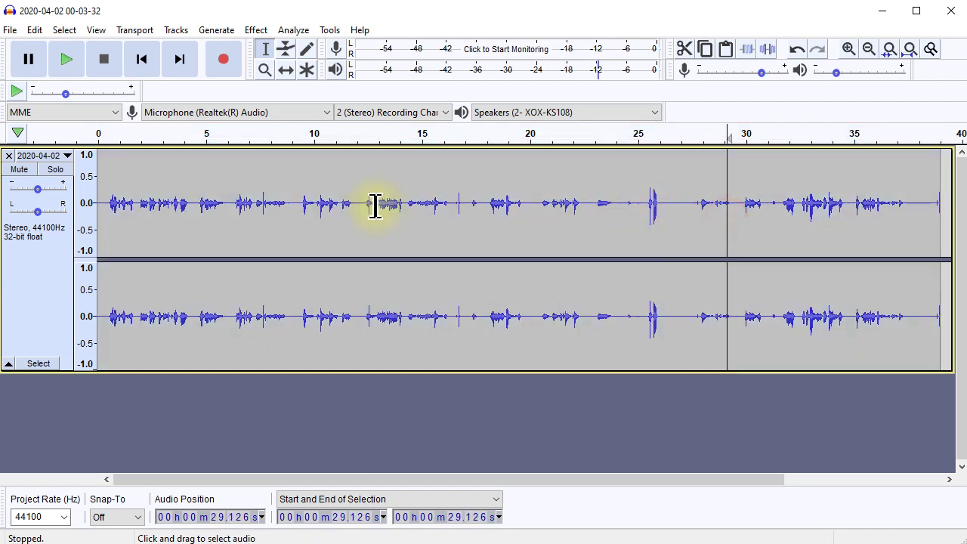
pyautogui.click(103, 201)
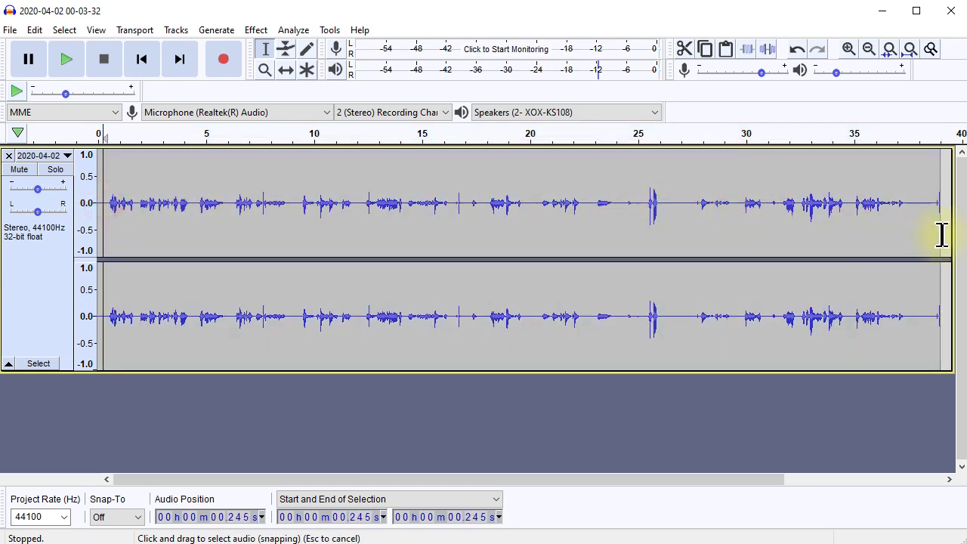
pyautogui.click(929, 200)
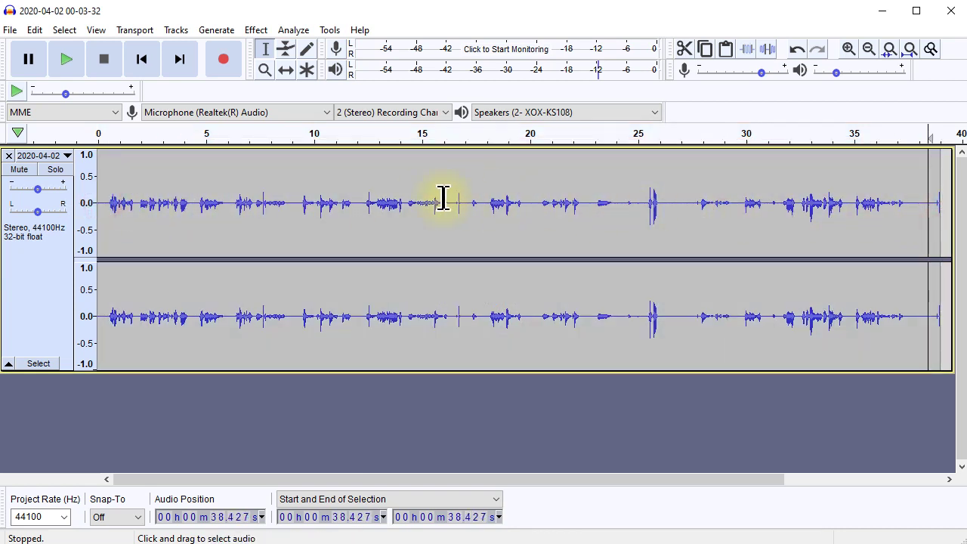
pyautogui.click(283, 197)
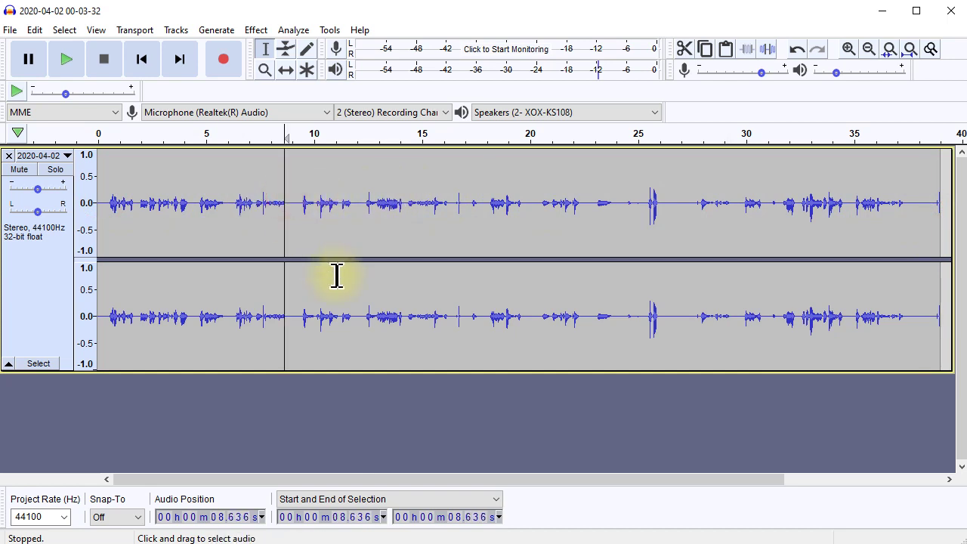
pyautogui.press('space')
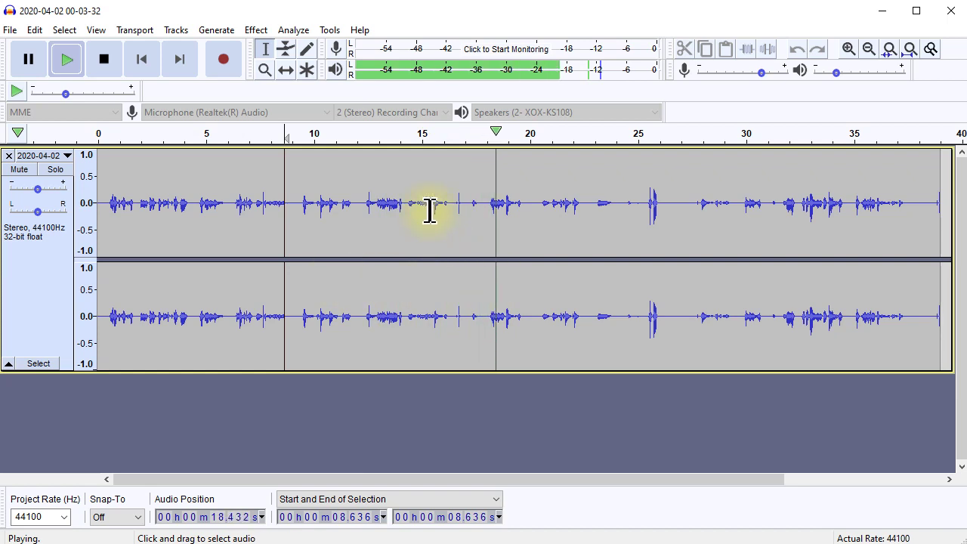
pyautogui.press('space')
pyautogui.click(325, 203)
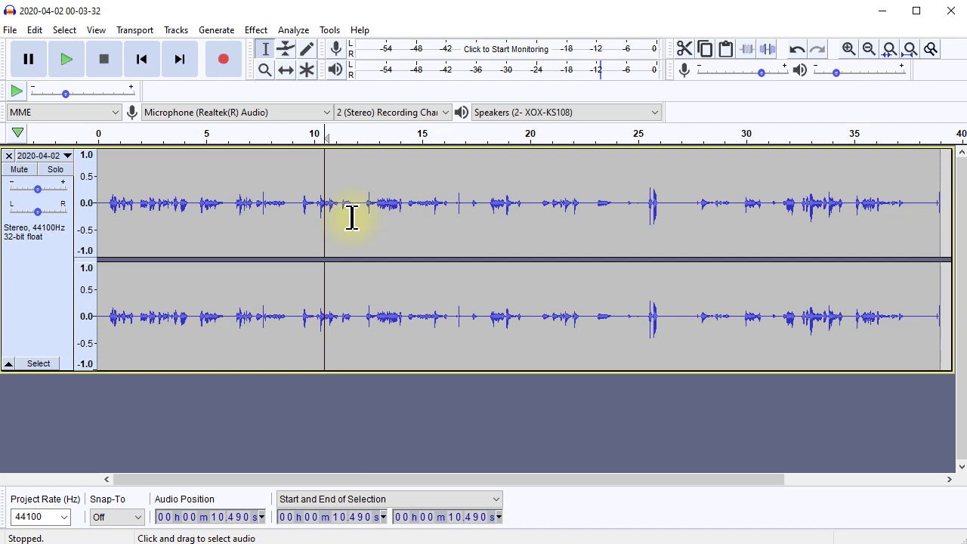
pyautogui.click(237, 202)
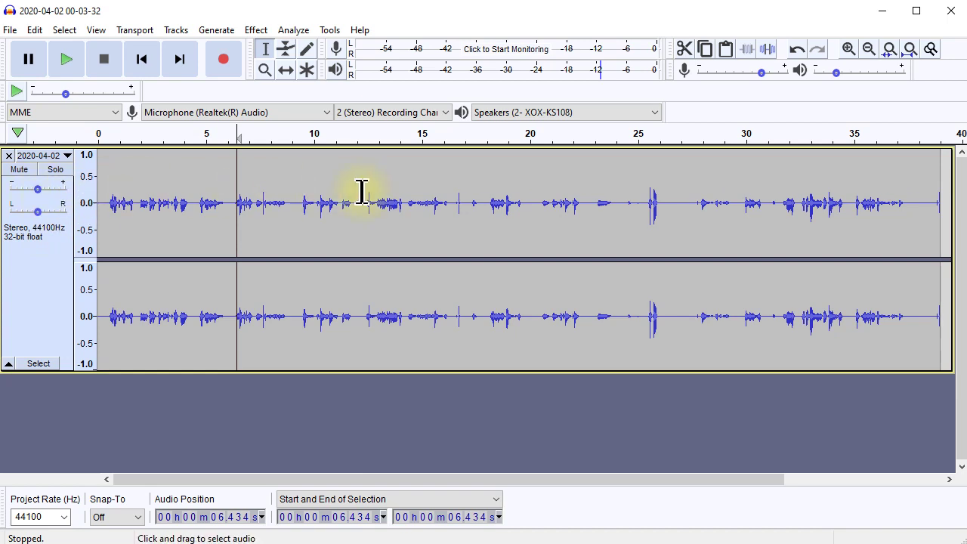
pyautogui.click(408, 191)
pyautogui.click(565, 204)
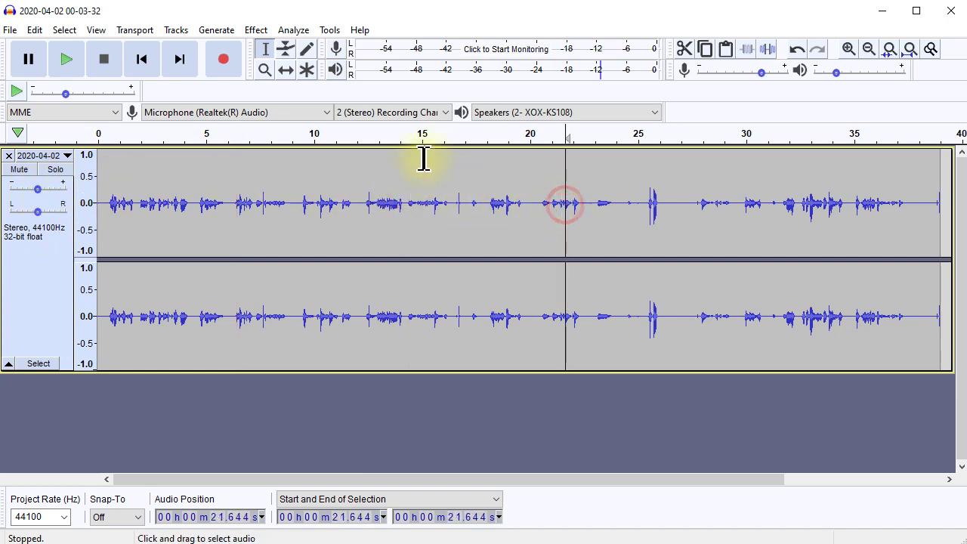
pyautogui.click(258, 30)
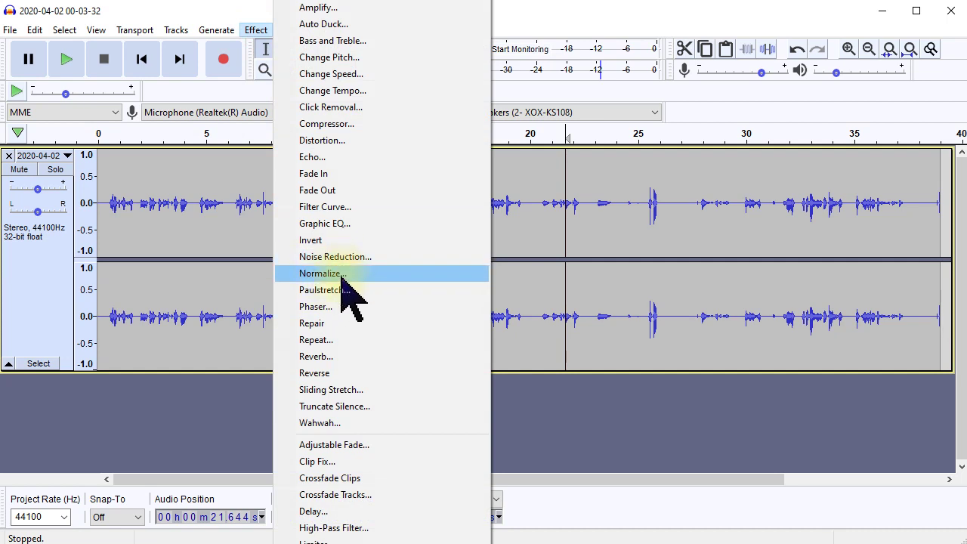
pyautogui.click(342, 277)
pyautogui.click(342, 276)
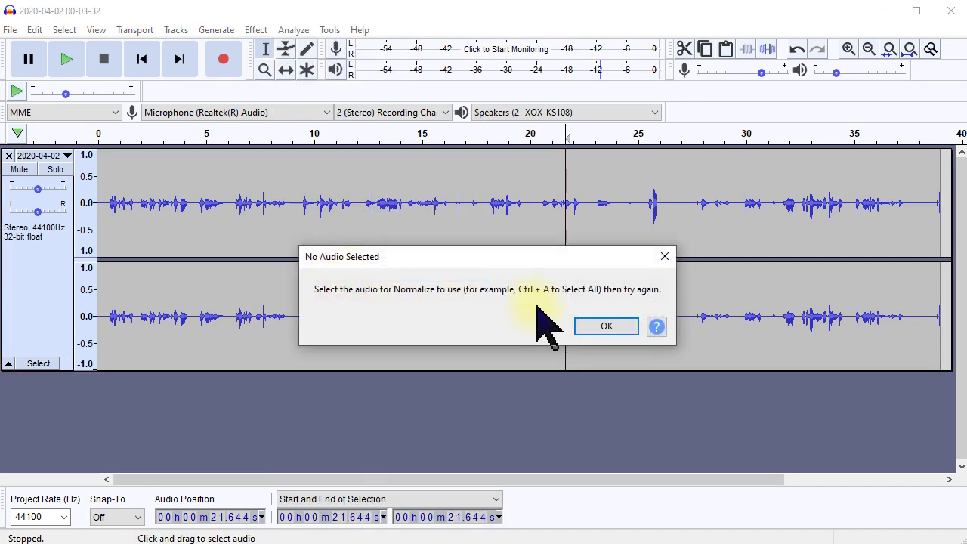
pyautogui.click(616, 328)
# Step: Normalize the entire track to a 0.0 dB peak amplitude, removing DC offset and treating the stereo channels independently
pyautogui.click(420, 227)
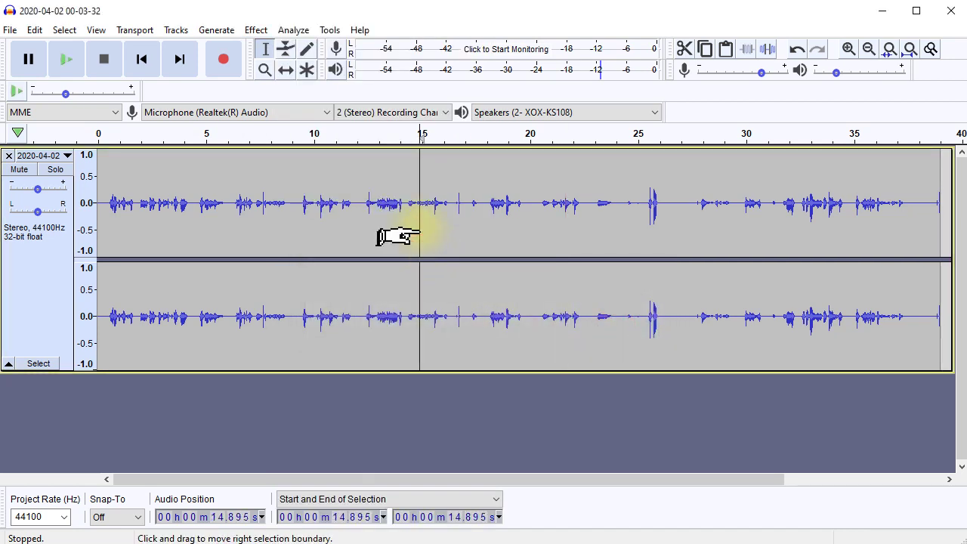
pyautogui.hotkey('ctrl', 'a')
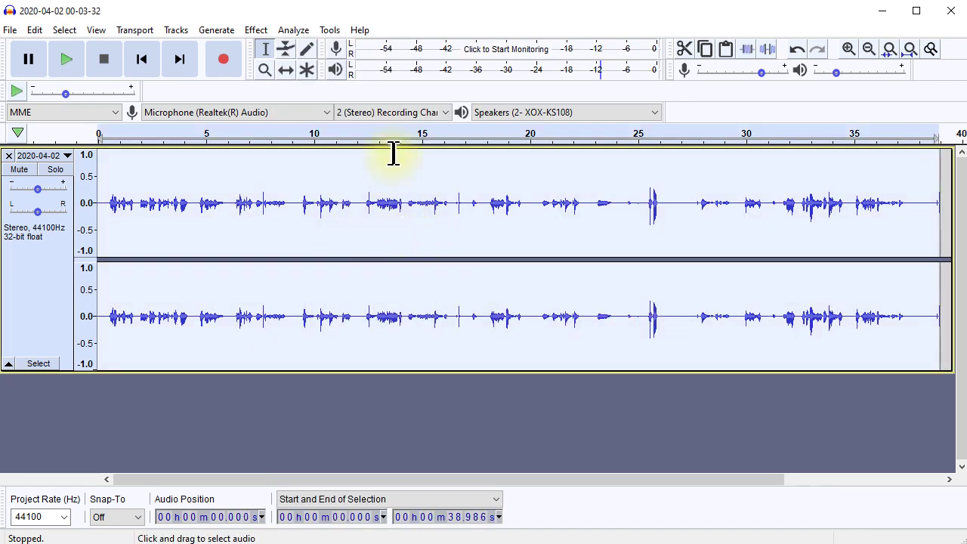
pyautogui.click(256, 31)
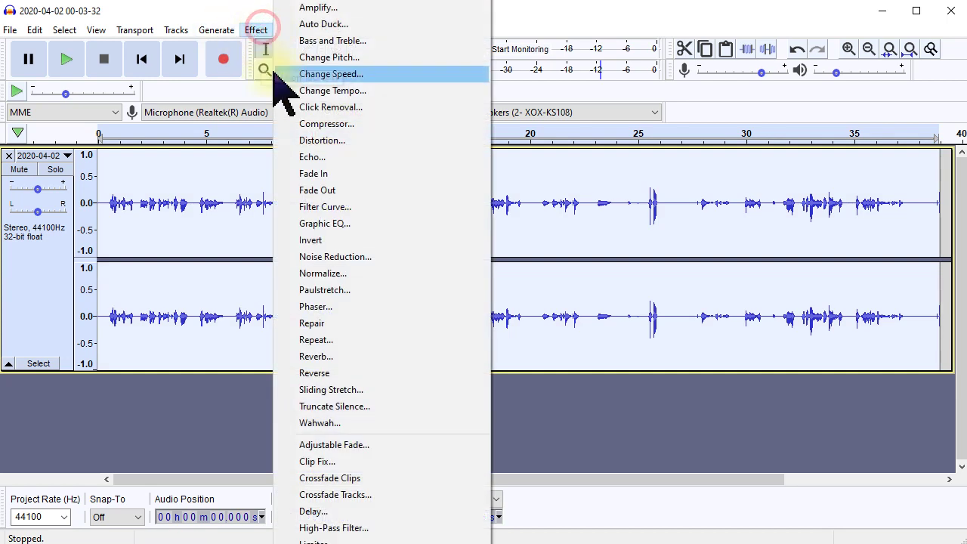
pyautogui.click(370, 279)
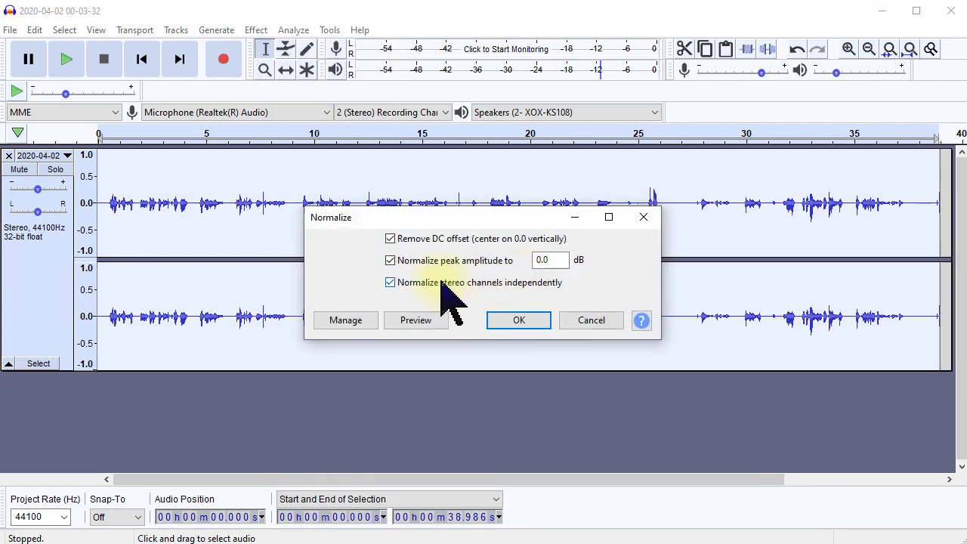
pyautogui.doubleClick(559, 260)
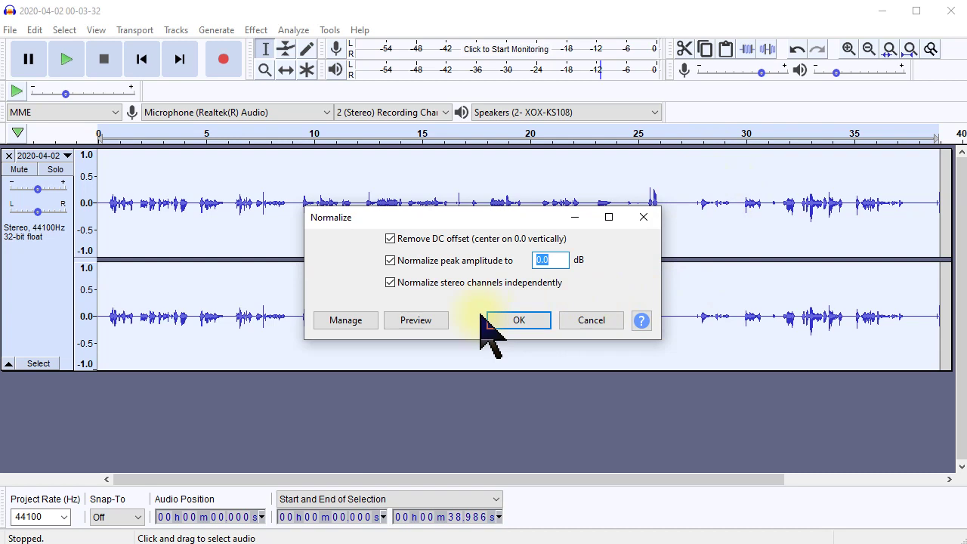
pyautogui.click(520, 320)
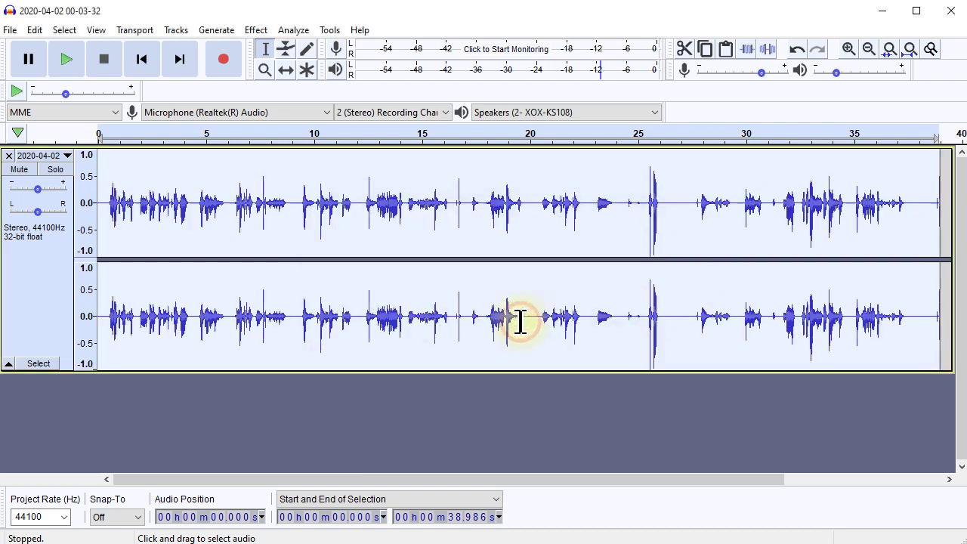
# Step: Examine the loud peaks near 25.6 s in close-up, down to the individual samples of the first peak around 25.579 s
pyautogui.click(653, 351)
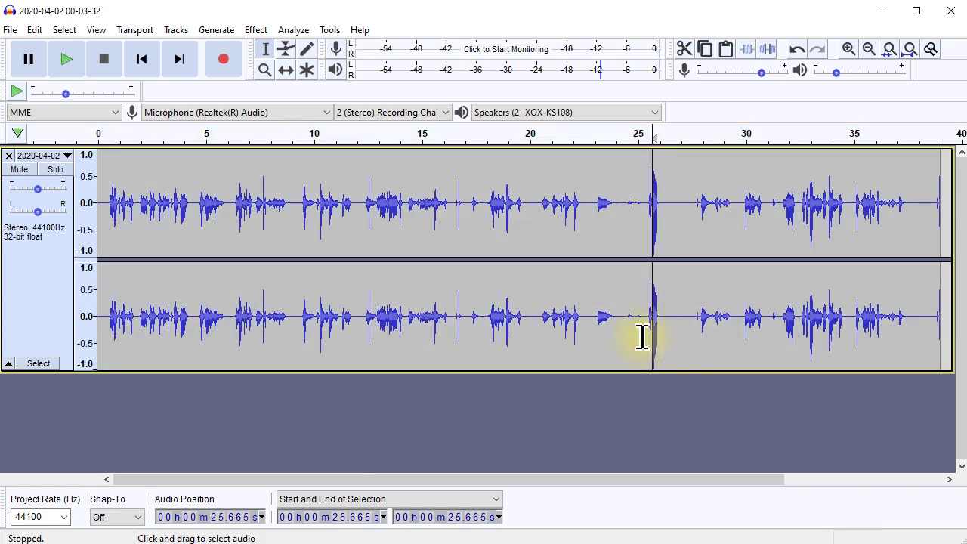
pyautogui.click(658, 336)
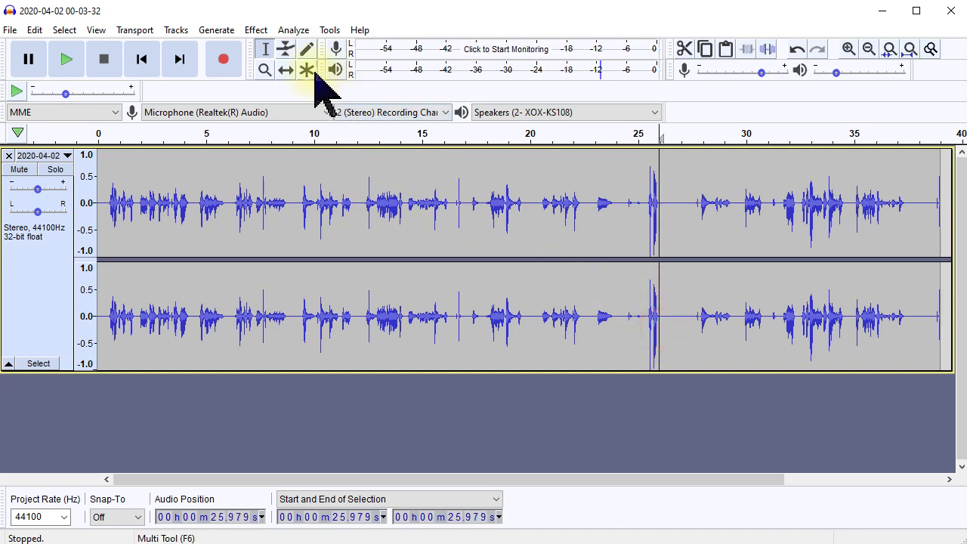
pyautogui.click(850, 48)
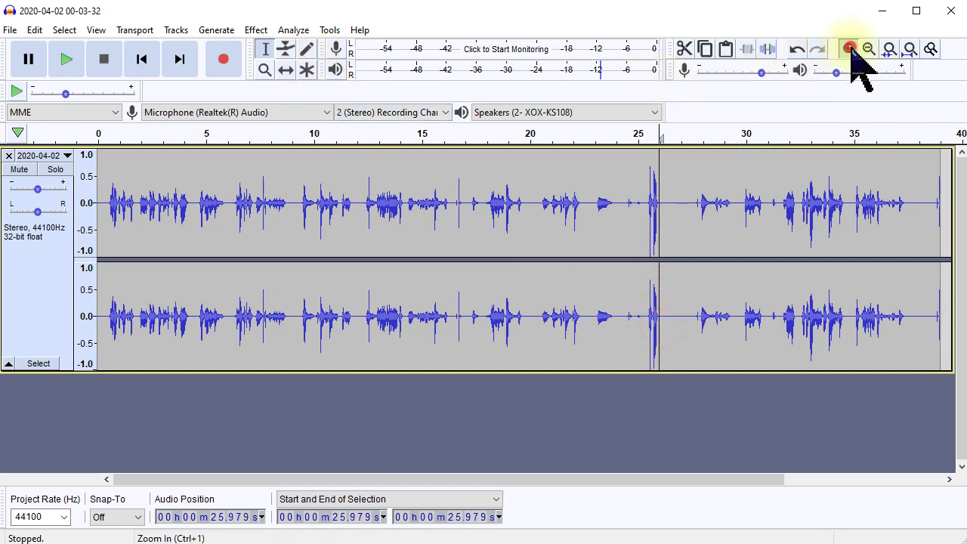
pyautogui.click(511, 316)
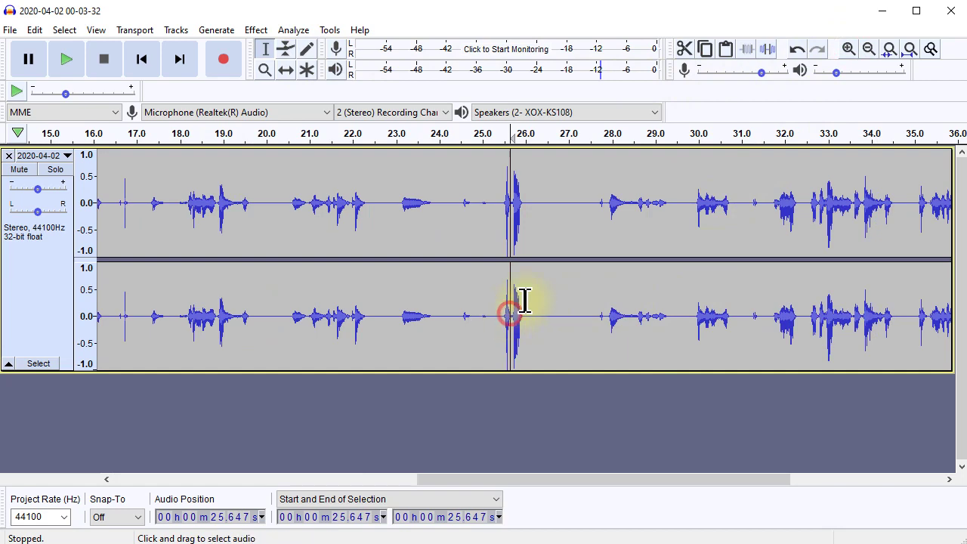
pyautogui.click(849, 49)
pyautogui.click(849, 48)
pyautogui.click(849, 49)
pyautogui.click(850, 49)
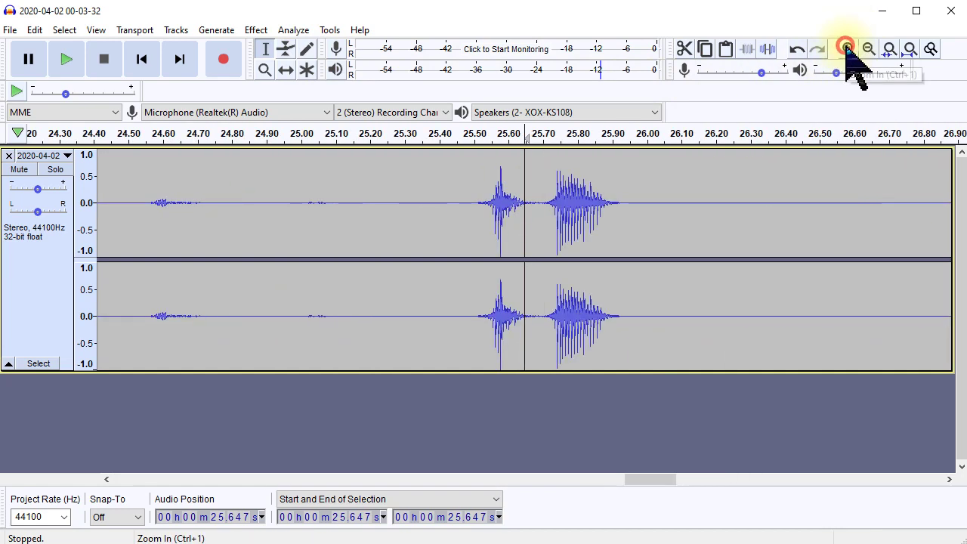
pyautogui.click(850, 48)
pyautogui.click(849, 49)
pyautogui.click(336, 310)
pyautogui.click(849, 48)
pyautogui.click(850, 49)
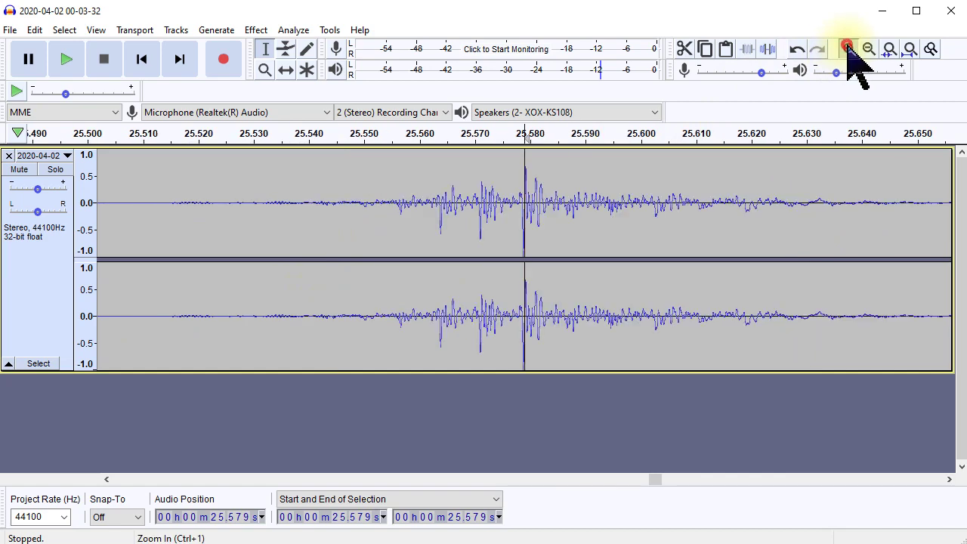
pyautogui.click(849, 49)
pyautogui.click(849, 49)
pyautogui.click(850, 48)
pyautogui.click(849, 49)
pyautogui.click(849, 49)
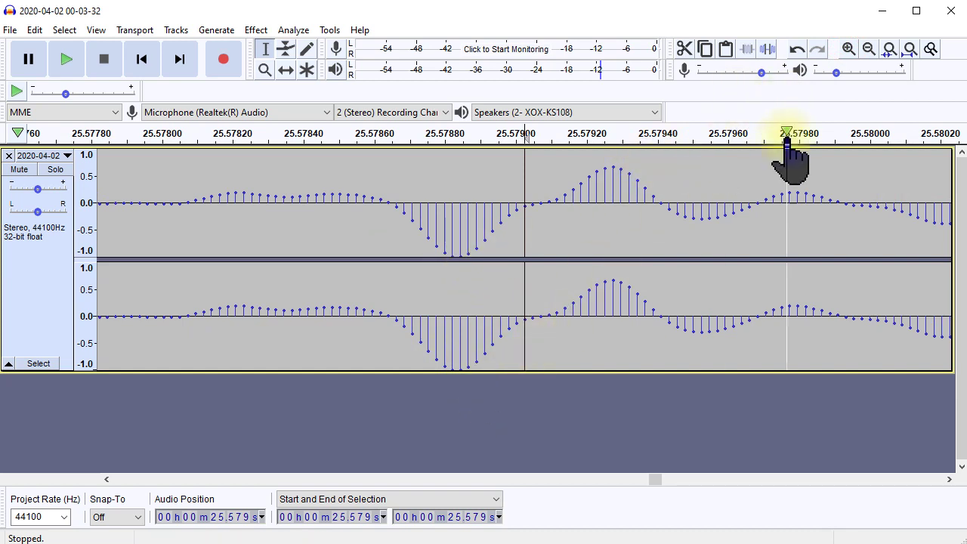
# Step: Select the first loud peak from about 25.49 to 25.68 s and play it several times to identify the sound
pyautogui.click(869, 50)
pyautogui.click(870, 51)
pyautogui.click(870, 51)
pyautogui.click(870, 50)
pyautogui.click(870, 50)
pyautogui.click(869, 51)
pyautogui.click(870, 50)
pyautogui.click(870, 50)
pyautogui.moveTo(400, 201); pyautogui.dragTo(663, 216)
pyautogui.press('space')
pyautogui.press('space')
pyautogui.press('space')
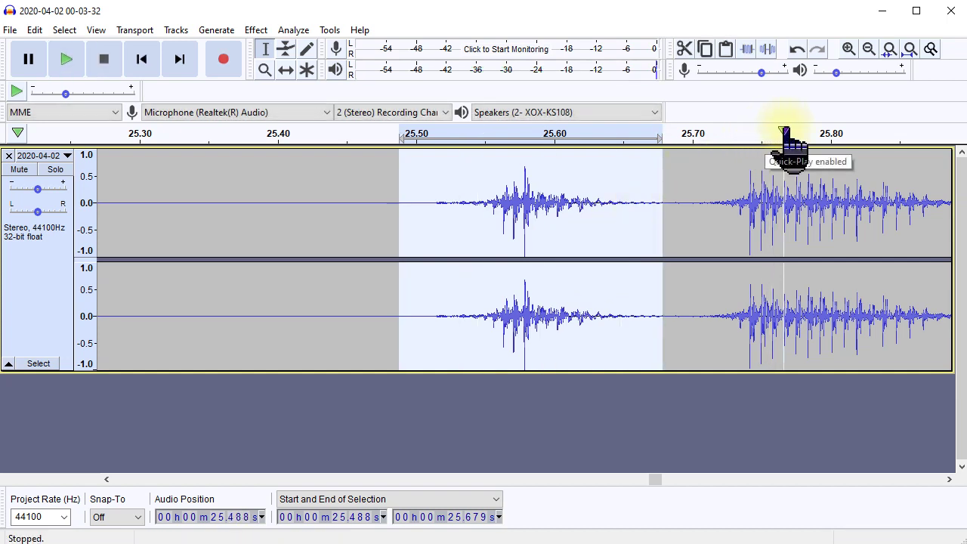
# Step: Select both loud peaks from about 25.3 to 26.1 s and reduce their volume by about 7 dB with Amplify
pyautogui.click(869, 49)
pyautogui.click(869, 50)
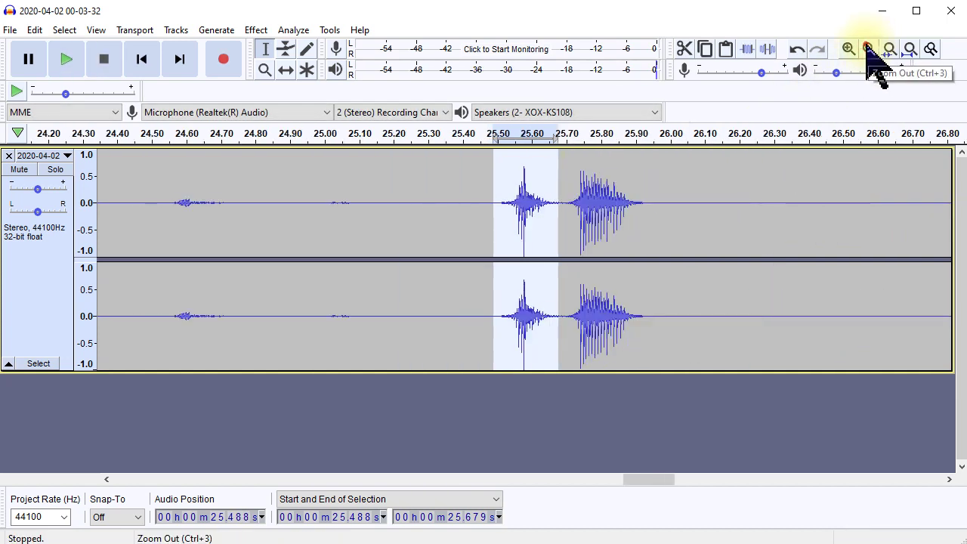
pyautogui.click(869, 50)
pyautogui.click(869, 50)
pyautogui.click(553, 280)
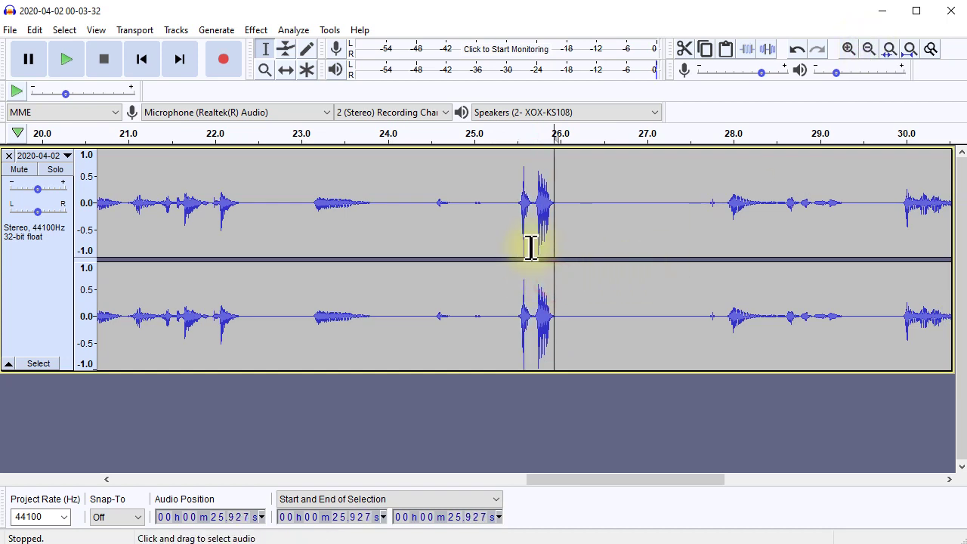
pyautogui.click(537, 215)
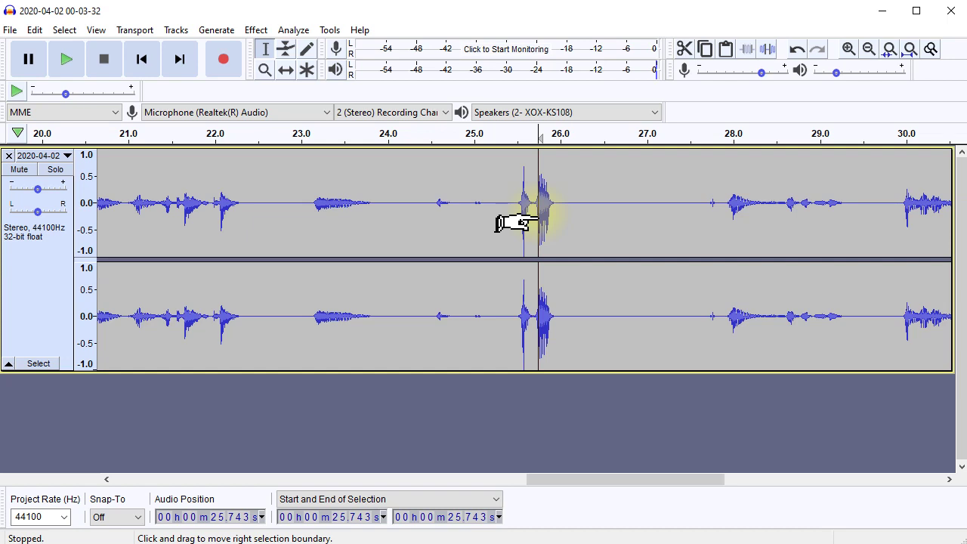
pyautogui.click(568, 190)
pyautogui.moveTo(503, 190); pyautogui.dragTo(573, 200)
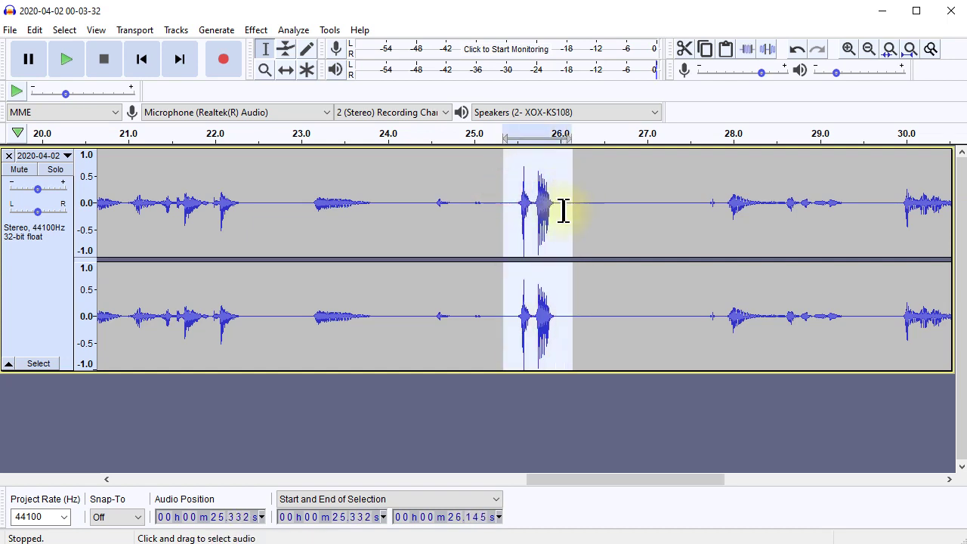
pyautogui.click(255, 31)
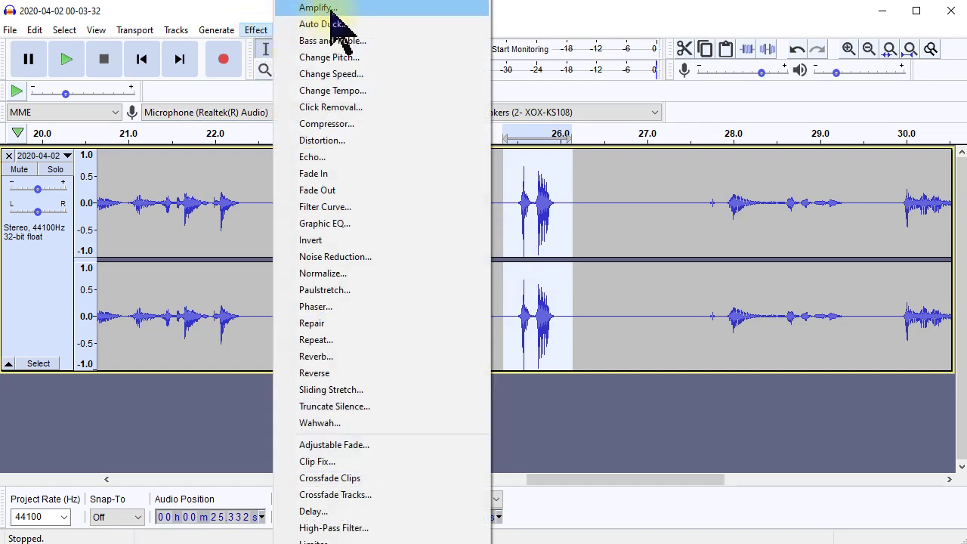
pyautogui.click(330, 9)
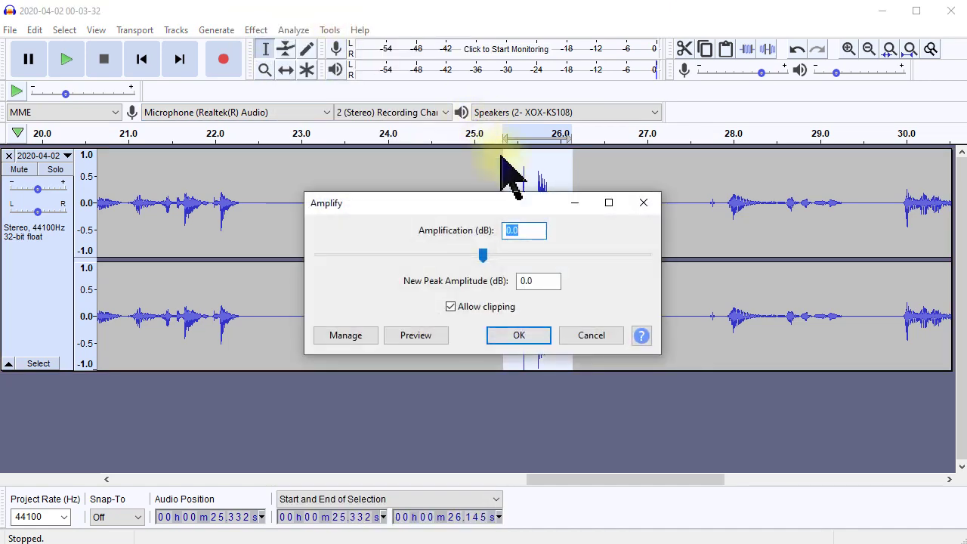
pyautogui.click(526, 227)
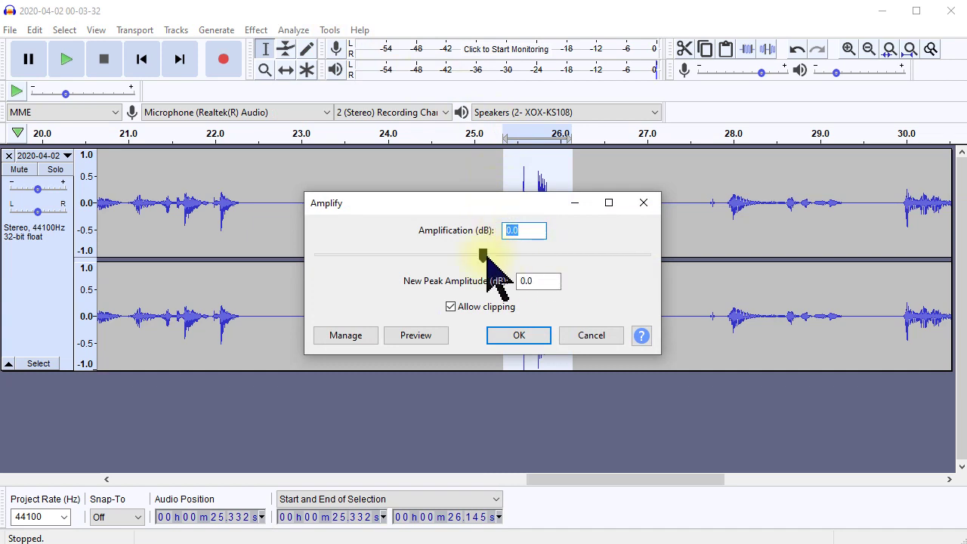
pyautogui.moveTo(484, 257); pyautogui.dragTo(472, 261)
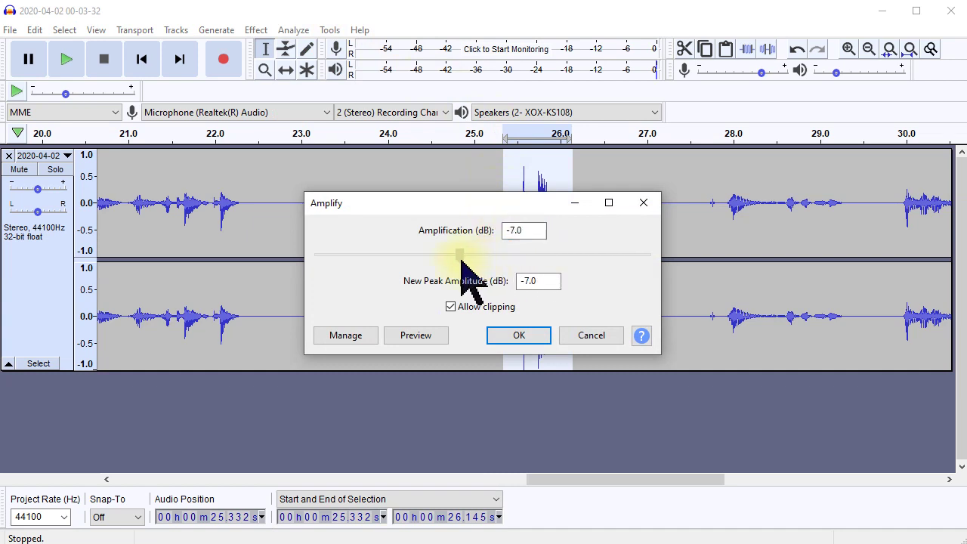
pyautogui.click(522, 337)
# Step: Play the track from about 22.7 s to check the lowered peaks, and review the waveform of the whole track
pyautogui.click(580, 219)
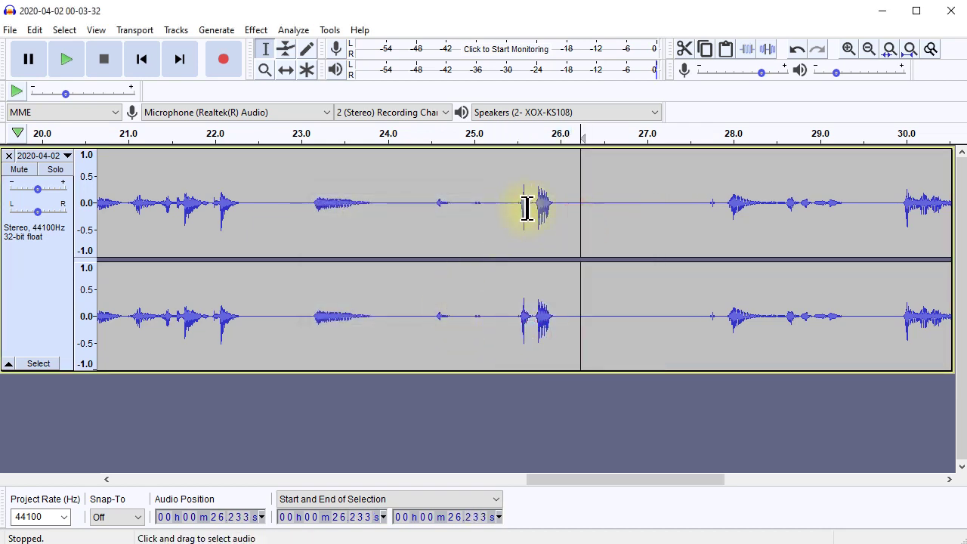
pyautogui.click(506, 223)
pyautogui.click(274, 200)
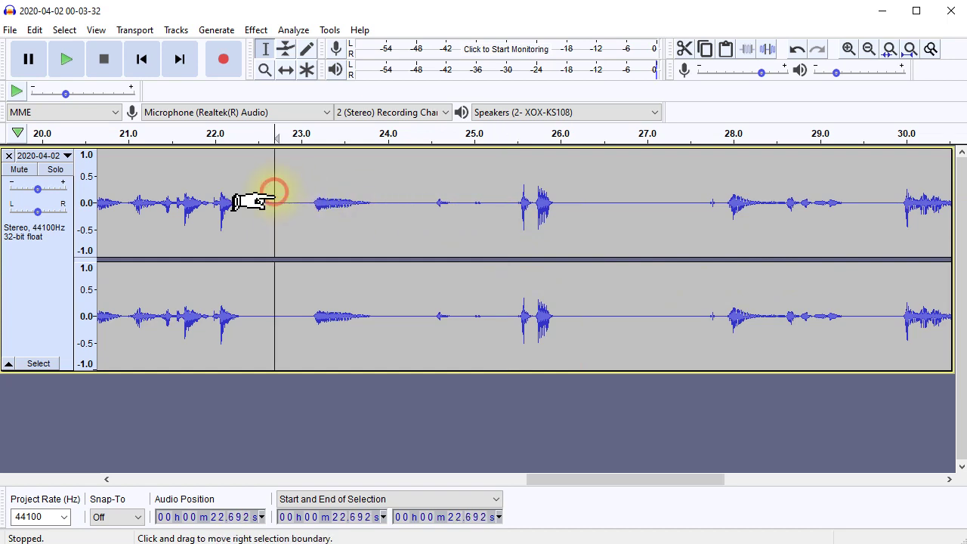
pyautogui.press('space')
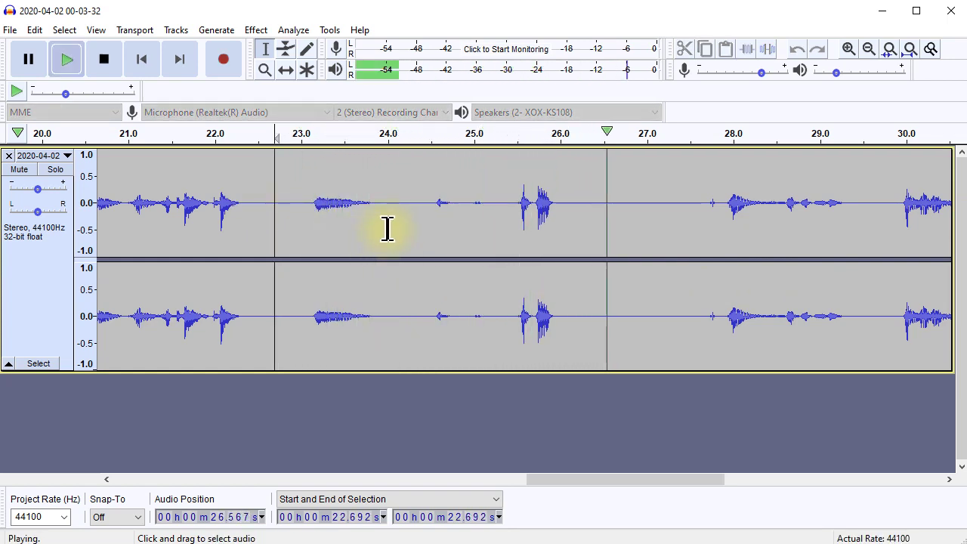
pyautogui.press('space')
pyautogui.click(454, 218)
pyautogui.scroll(-3, 476, 210)
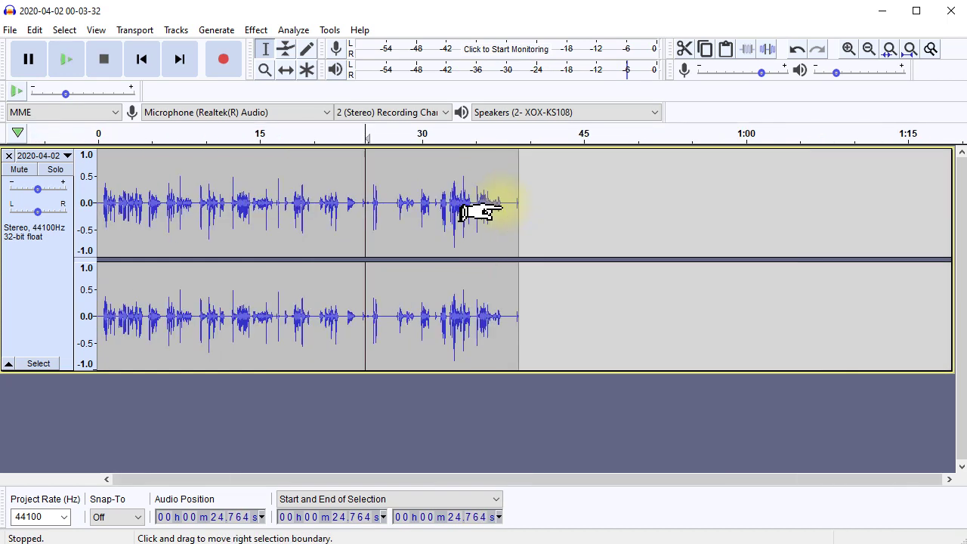
pyautogui.moveTo(372, 477); pyautogui.dragTo(189, 477)
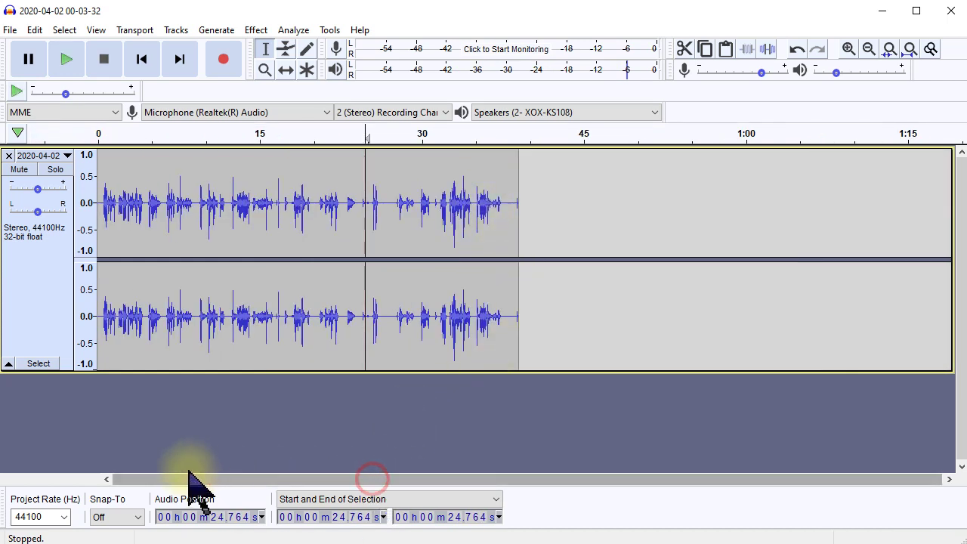
pyautogui.scroll(1, 362, 267)
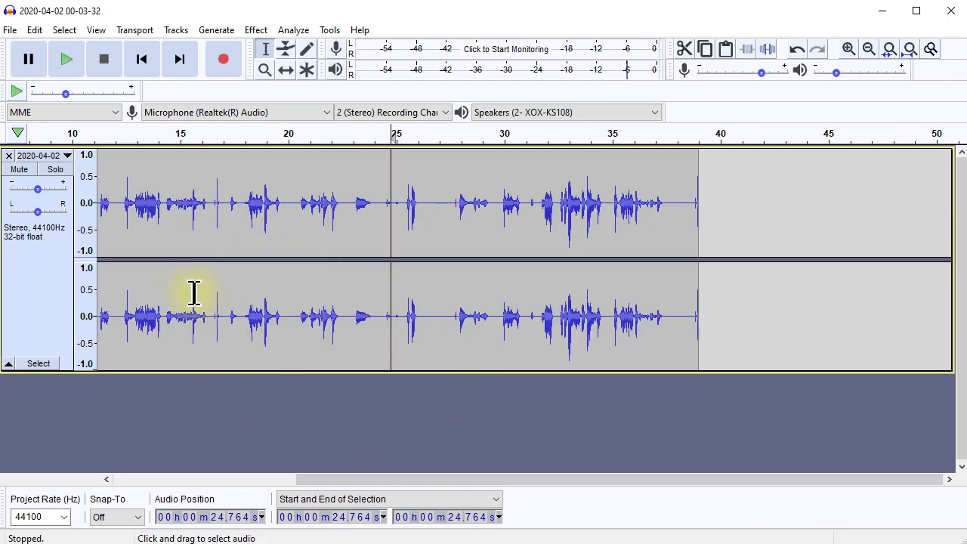
pyautogui.moveTo(354, 479); pyautogui.dragTo(130, 478)
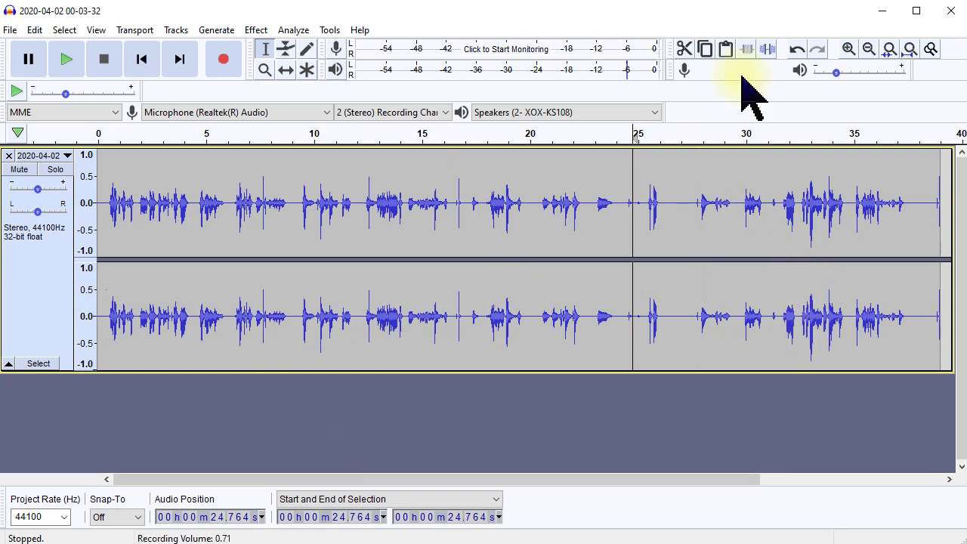
pyautogui.click(256, 30)
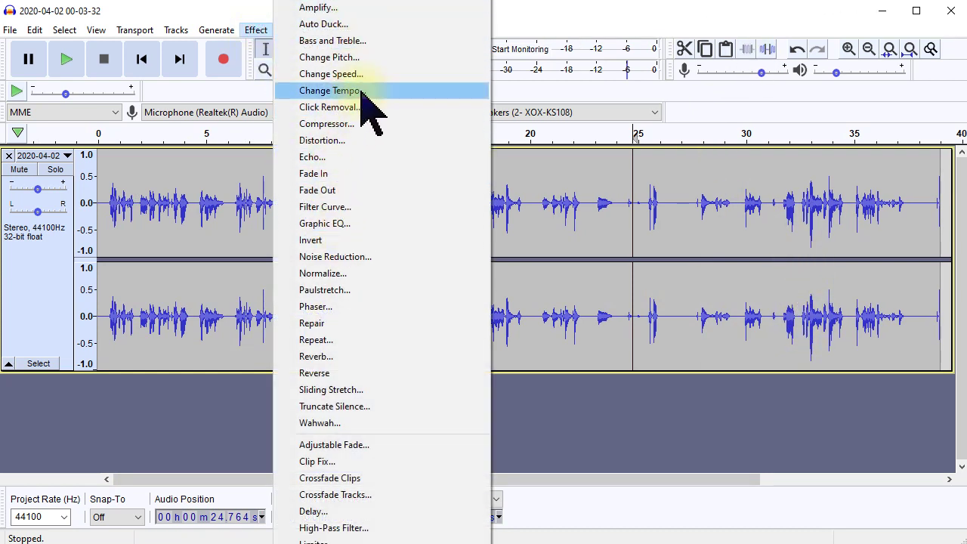
pyautogui.click(363, 273)
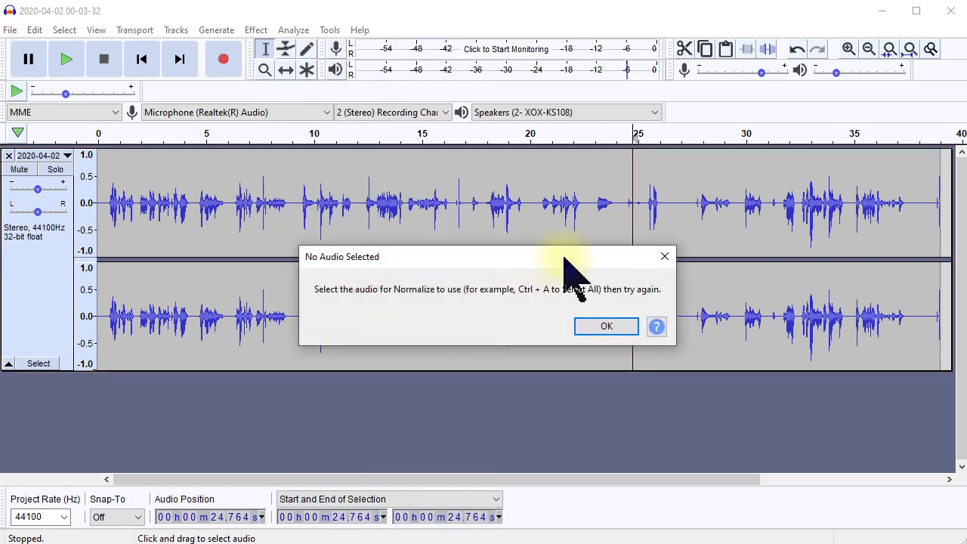
pyautogui.click(605, 326)
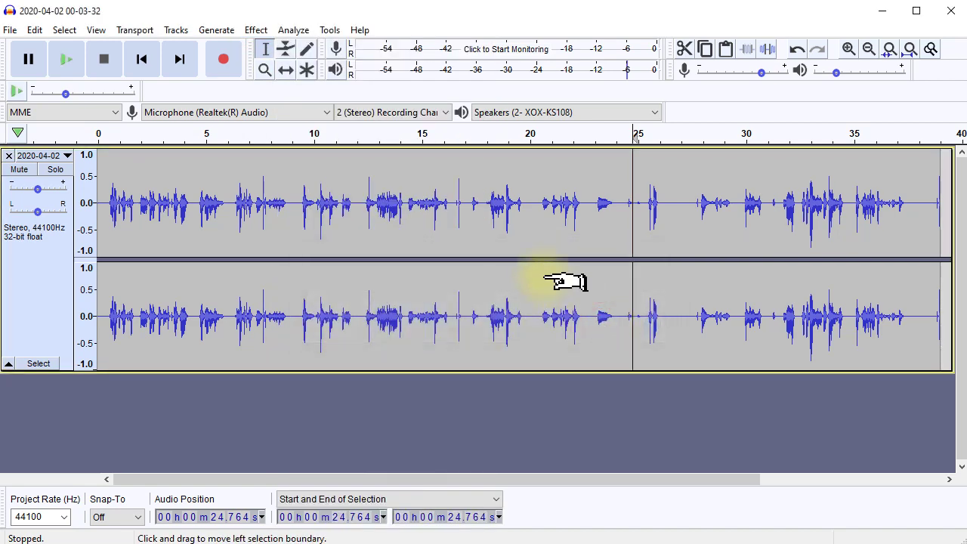
# Step: Select the entire track and apply Normalize to it again
pyautogui.doubleClick(566, 280)
pyautogui.click(256, 30)
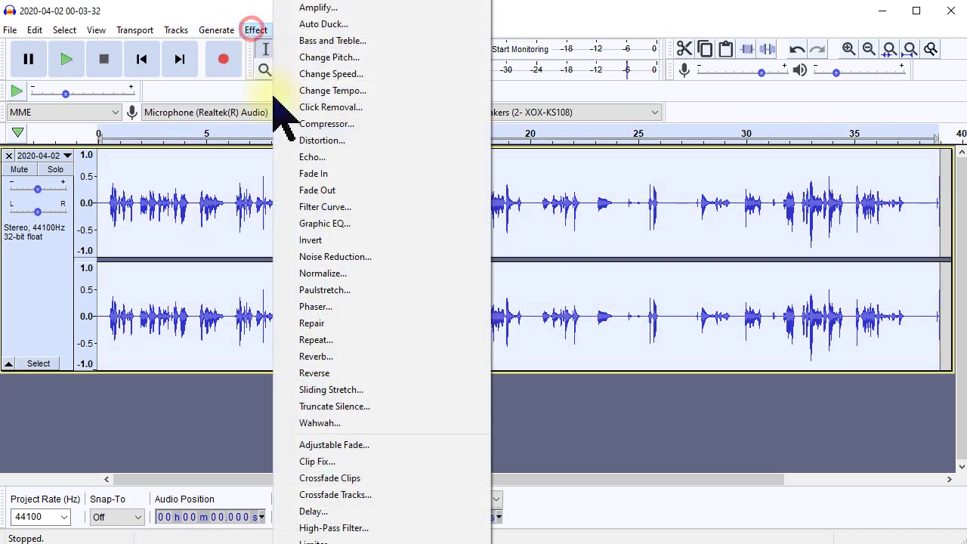
pyautogui.click(343, 274)
pyautogui.click(521, 322)
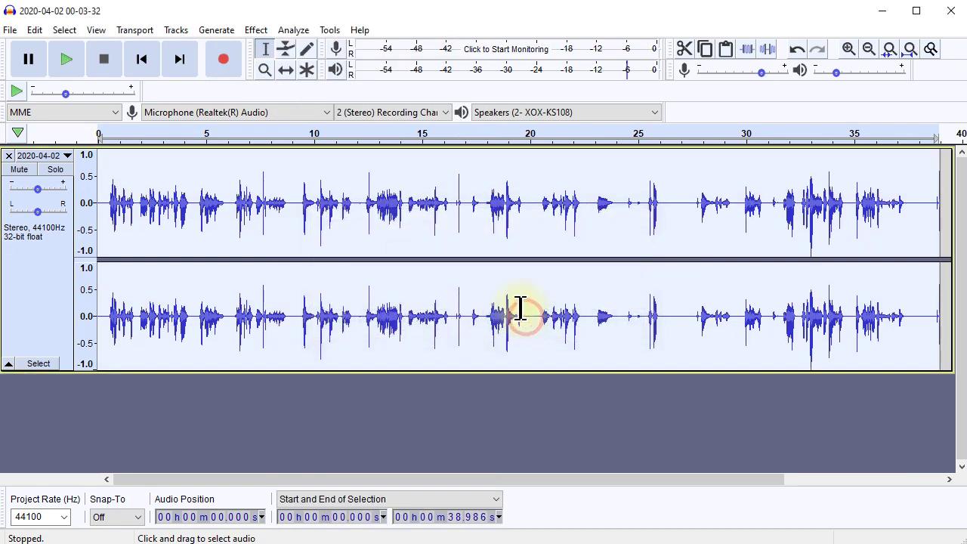
# Step: Select the loudest remaining peak from about 32.4 to 33.6 s and play it to judge its volume
pyautogui.click(809, 352)
pyautogui.moveTo(800, 309); pyautogui.dragTo(822, 307)
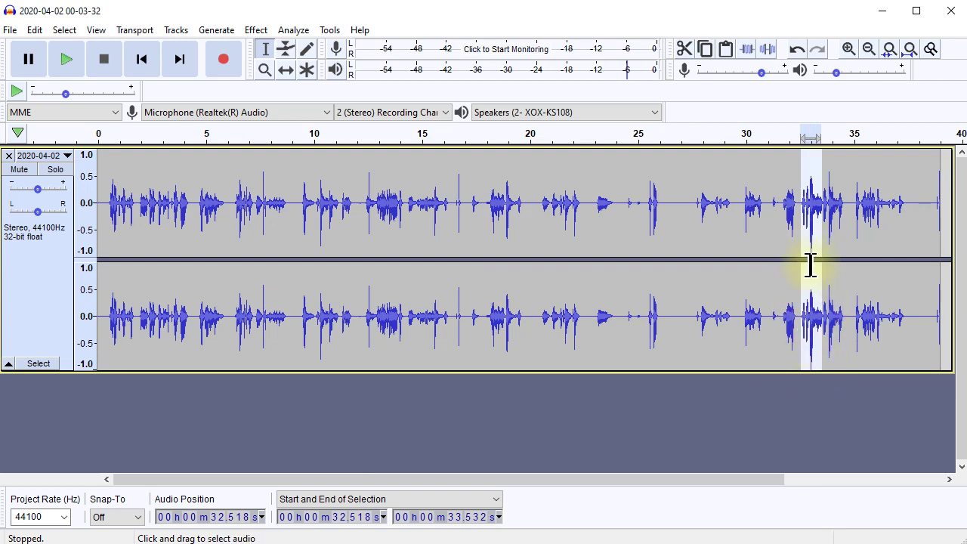
pyautogui.click(811, 318)
pyautogui.moveTo(798, 305); pyautogui.dragTo(824, 306)
pyautogui.press('space')
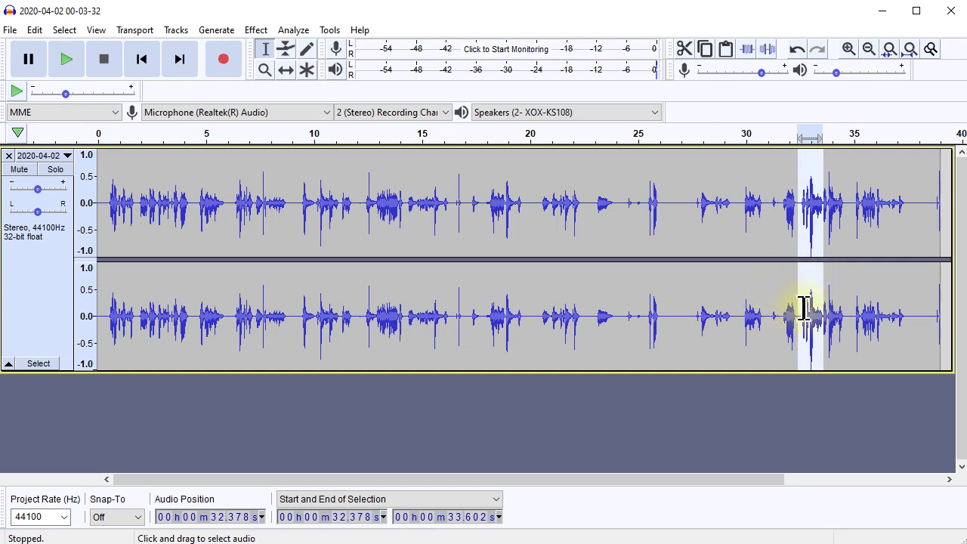
pyautogui.click(804, 314)
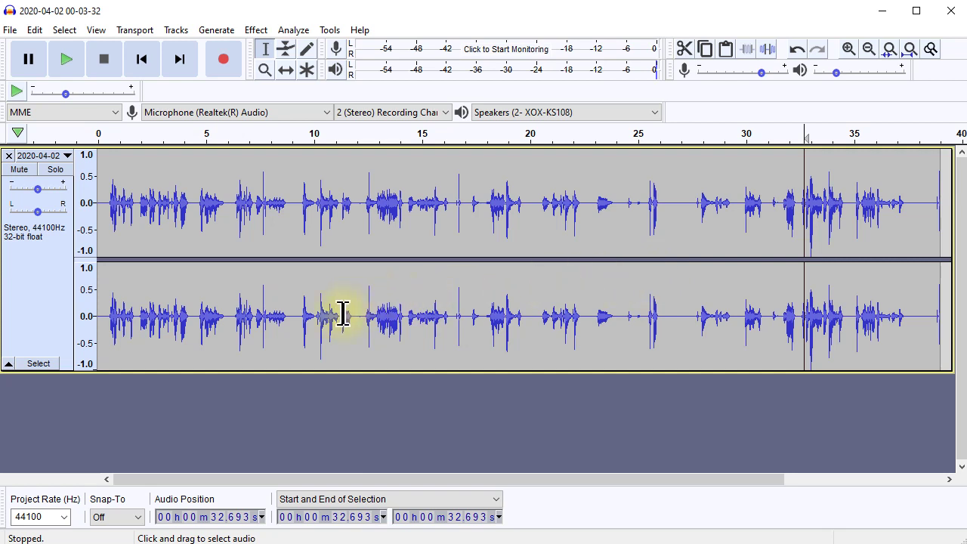
# Step: Play the normalized track from about 2.1 s and check its peak playback level
pyautogui.click(143, 194)
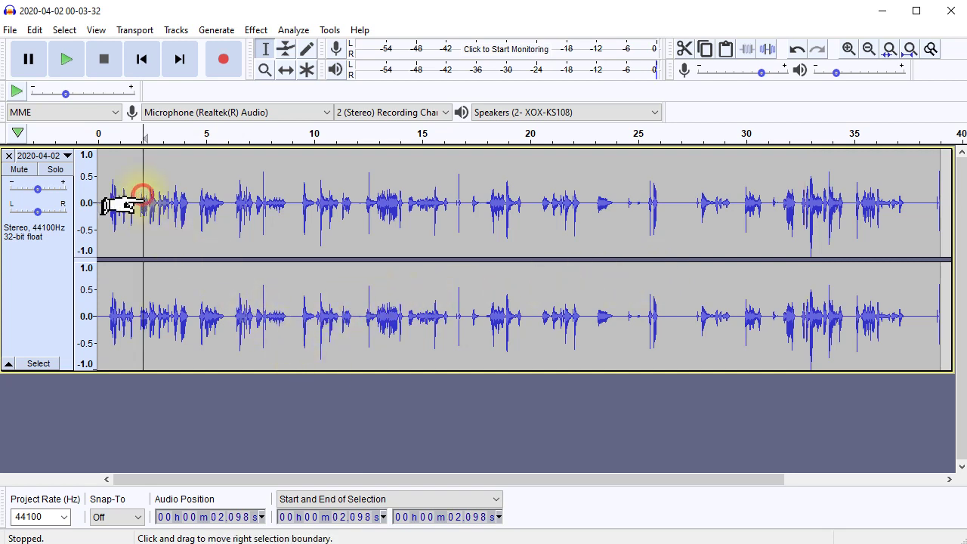
pyautogui.press('space')
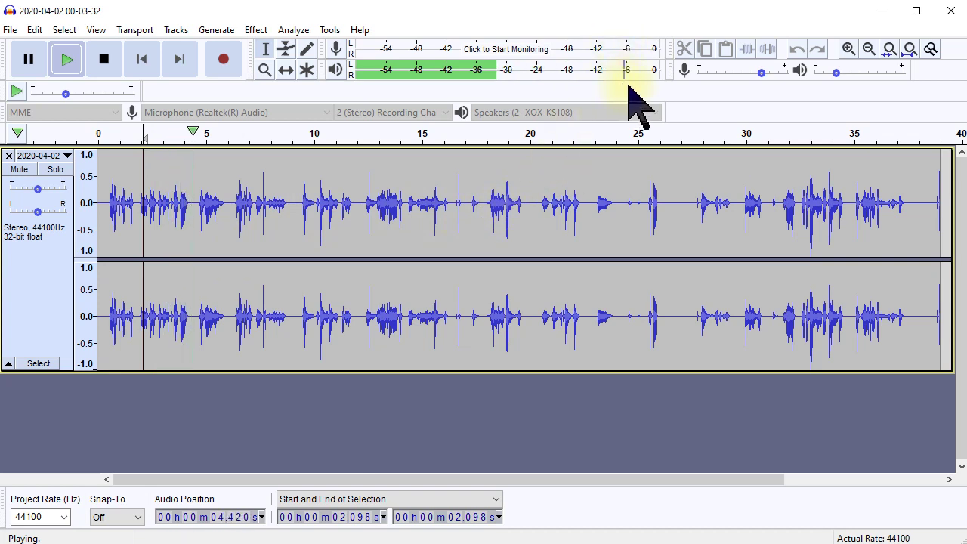
pyautogui.press('space')
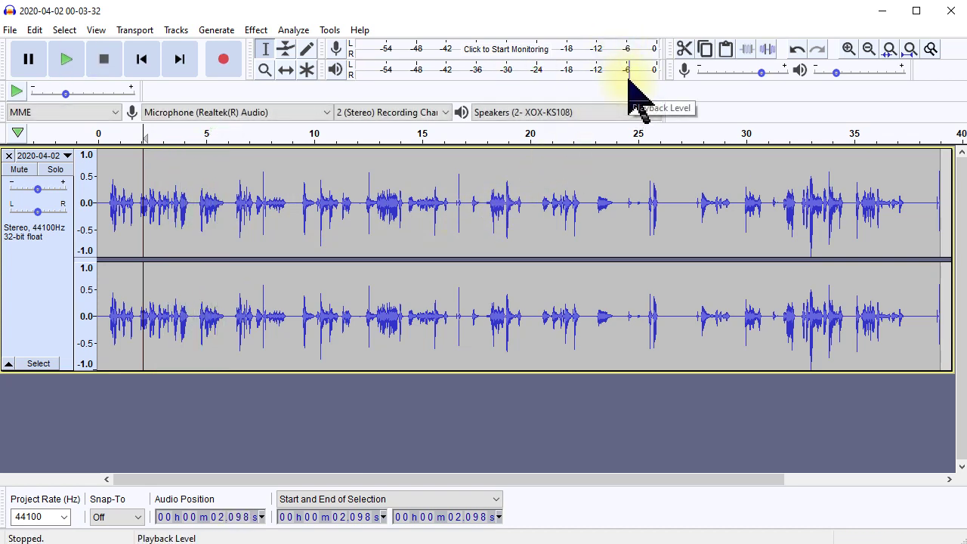
pyautogui.click(629, 79)
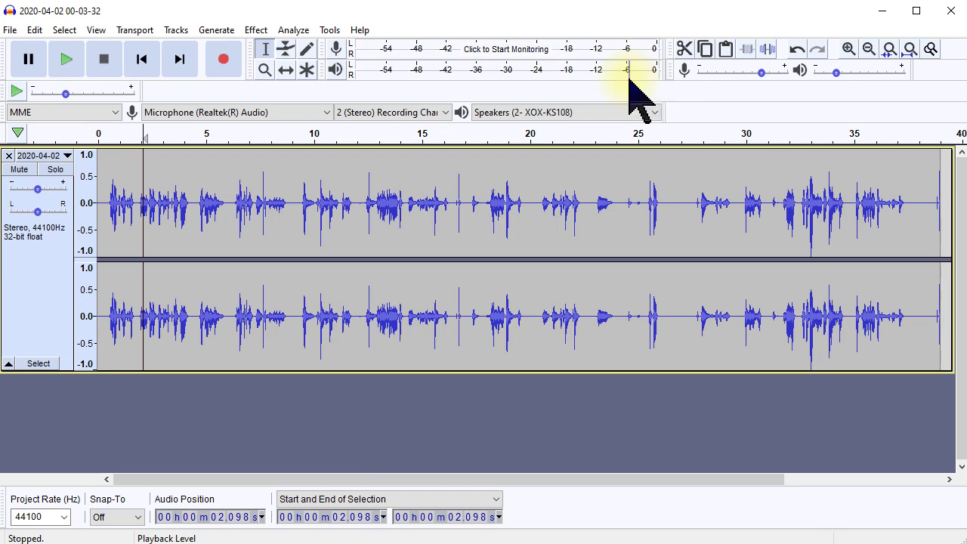
pyautogui.click(629, 78)
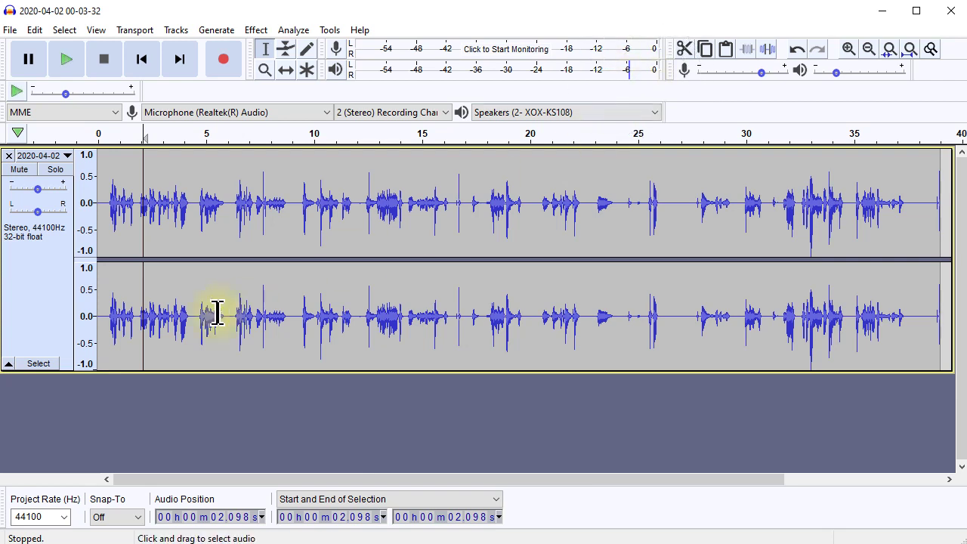
pyautogui.click(159, 313)
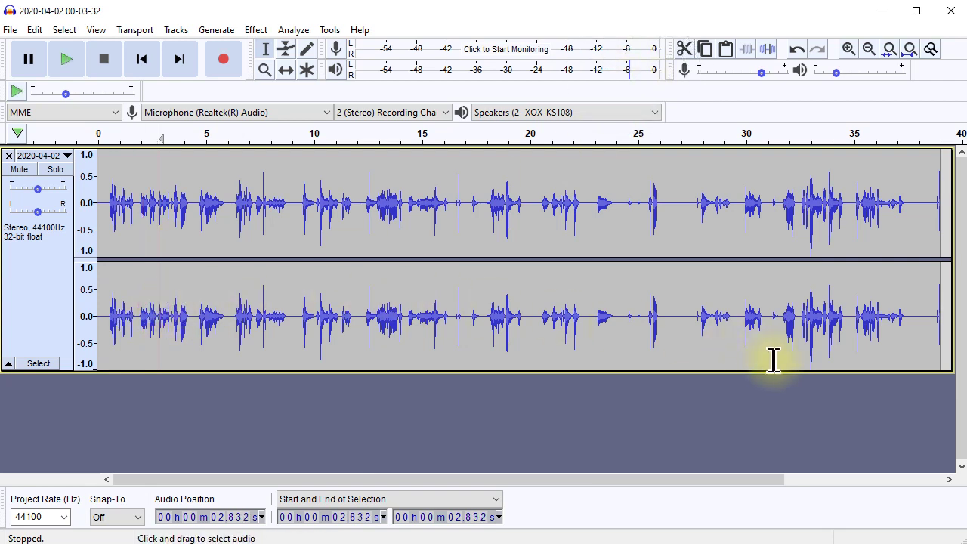
pyautogui.click(808, 371)
pyautogui.click(811, 367)
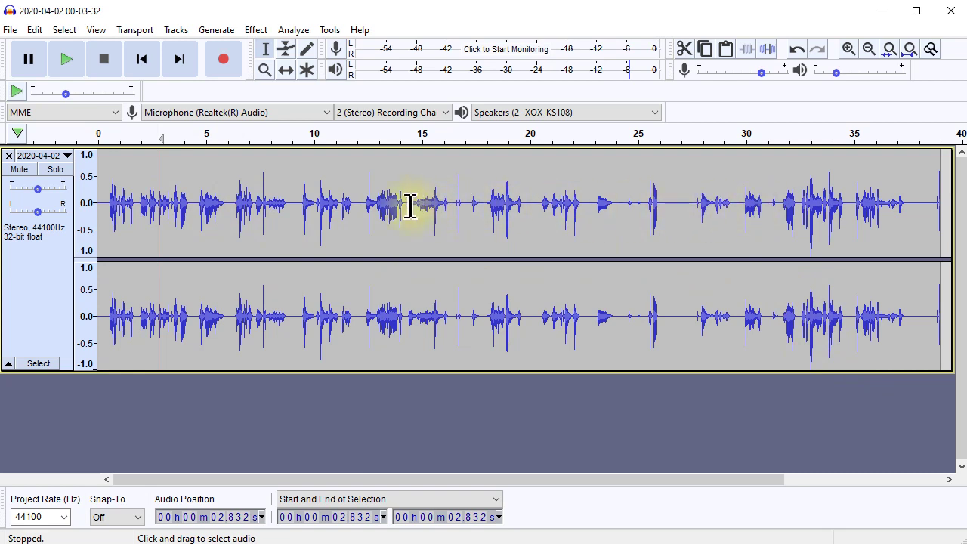
# Step: Select the entire track and amplify it by 3 dB
pyautogui.click(337, 182)
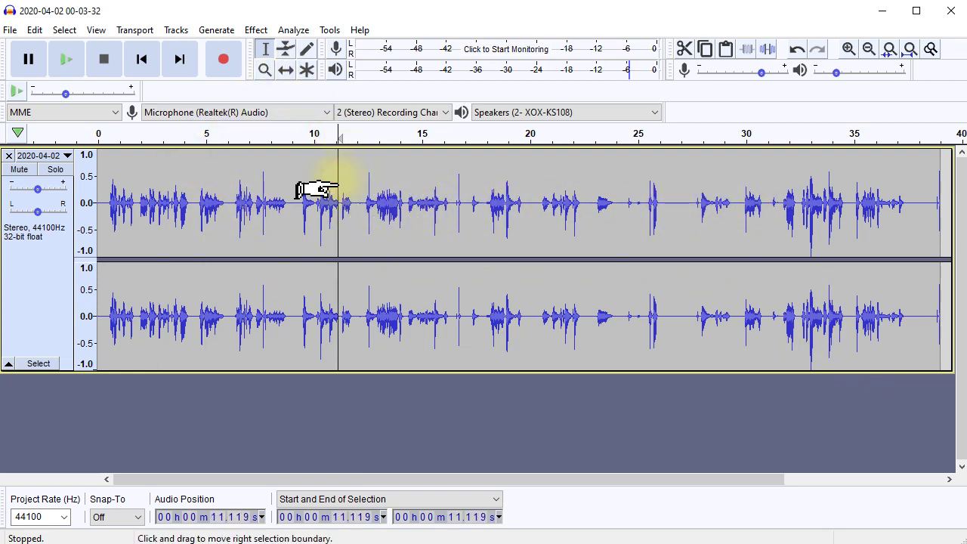
pyautogui.hotkey('ctrl', 'a')
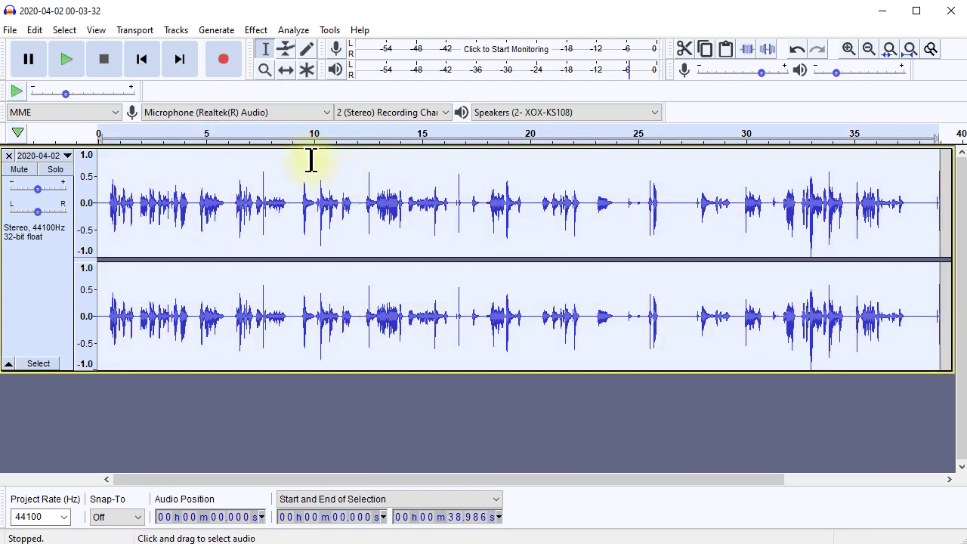
pyautogui.click(259, 30)
pyautogui.click(336, 9)
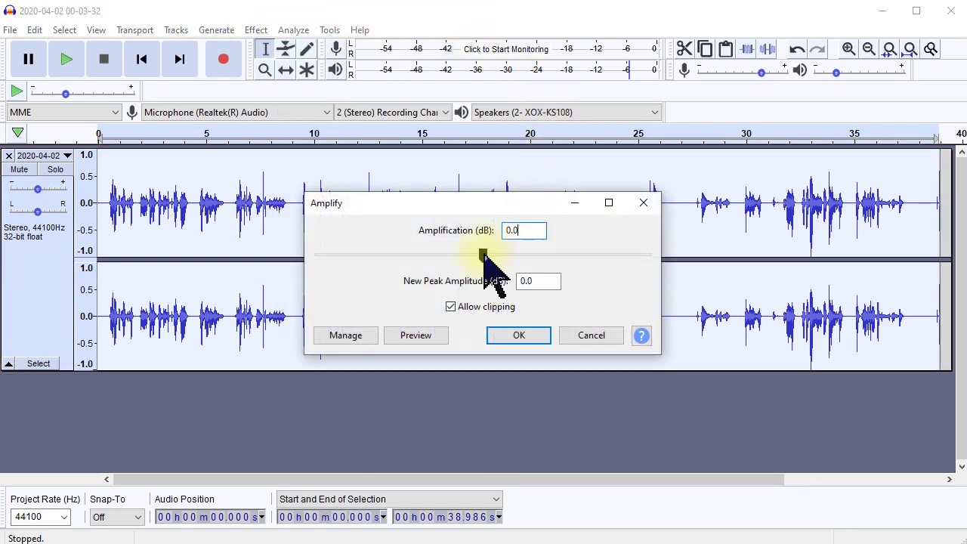
pyautogui.moveTo(483, 254); pyautogui.dragTo(495, 255)
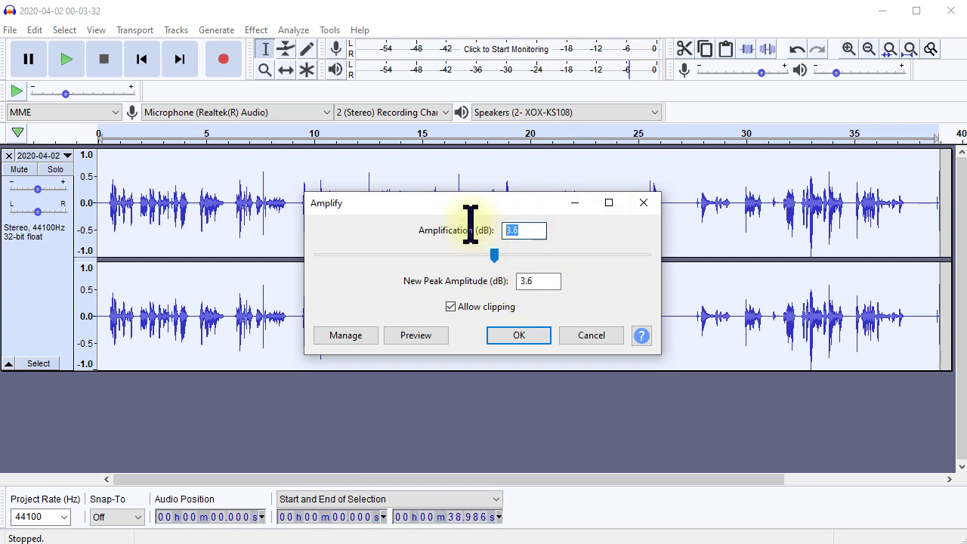
pyautogui.write('3')
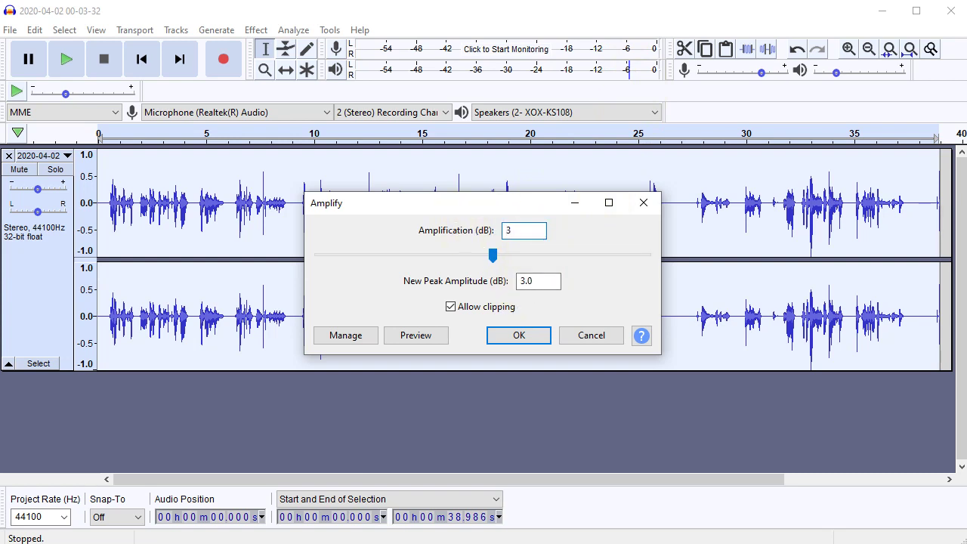
pyautogui.click(520, 335)
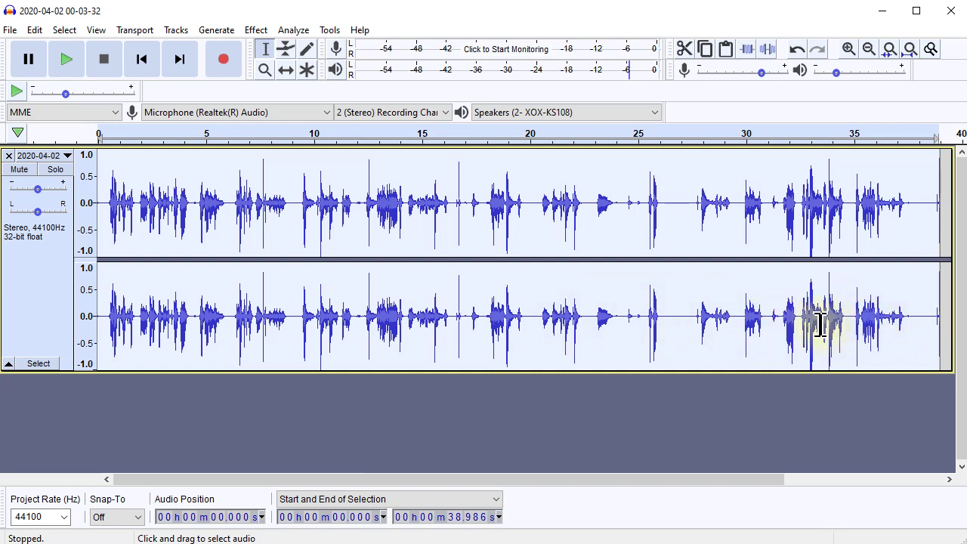
# Step: Play the amplified track from about 0.3 s to check its volume
pyautogui.click(105, 300)
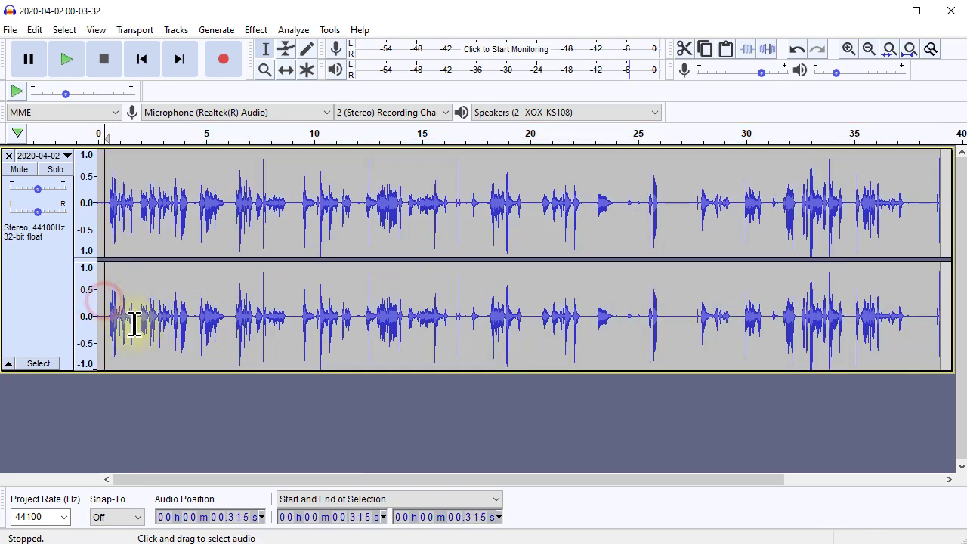
pyautogui.press('space')
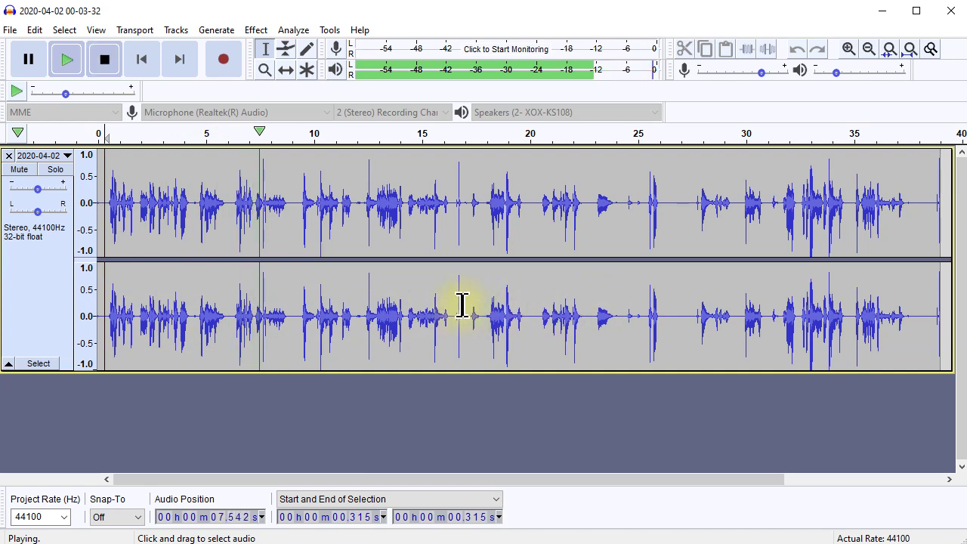
pyautogui.press('space')
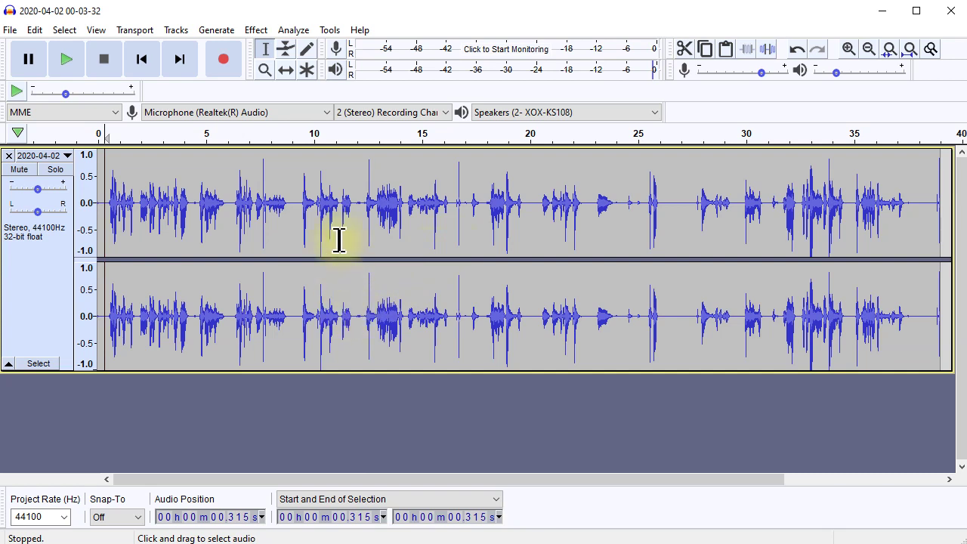
# Step: Examine the export formats available for saving the finished audio
pyautogui.click(312, 200)
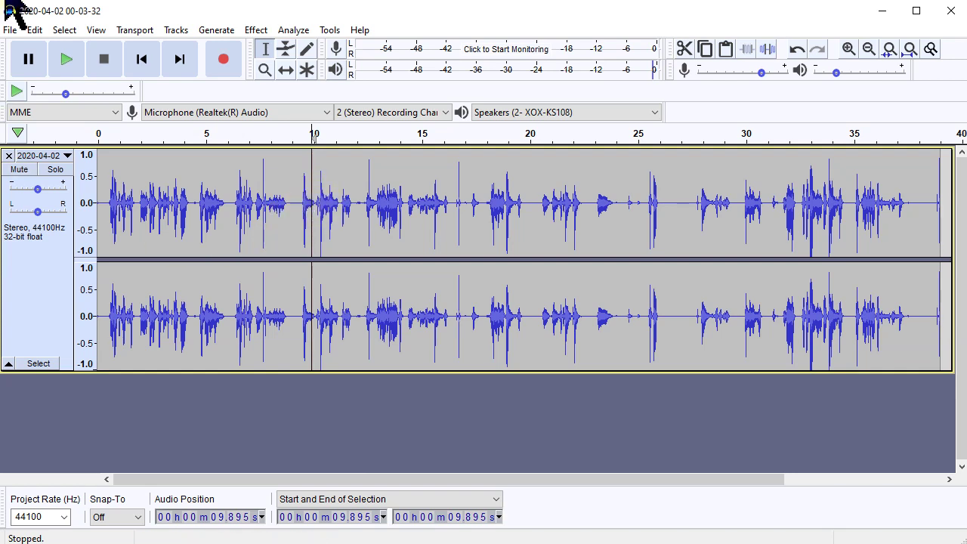
pyautogui.click(11, 30)
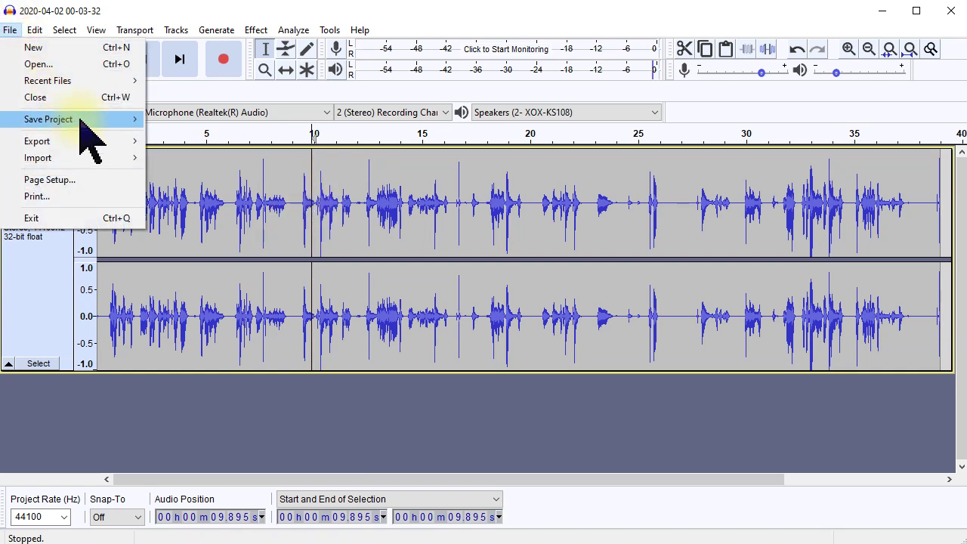
pyautogui.moveTo(81, 140)
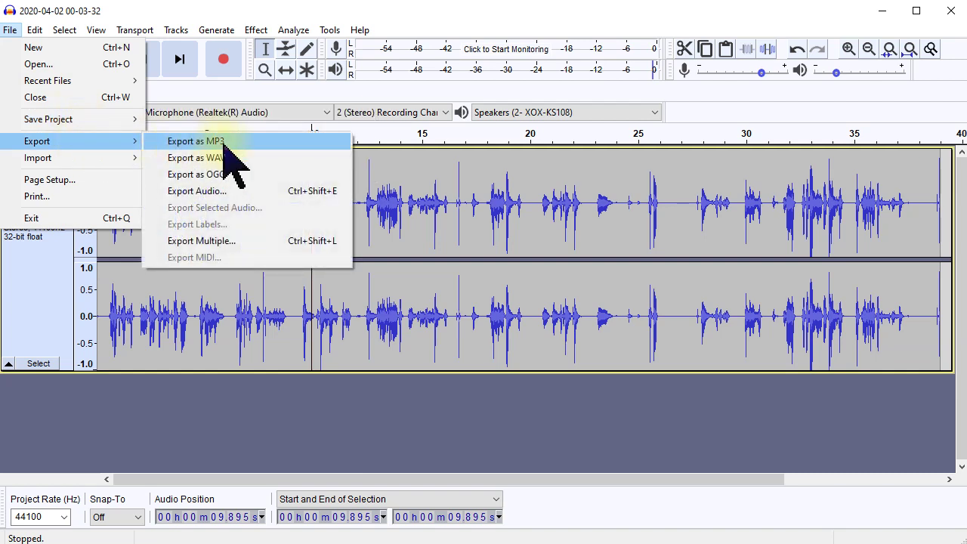
pyautogui.click(224, 414)
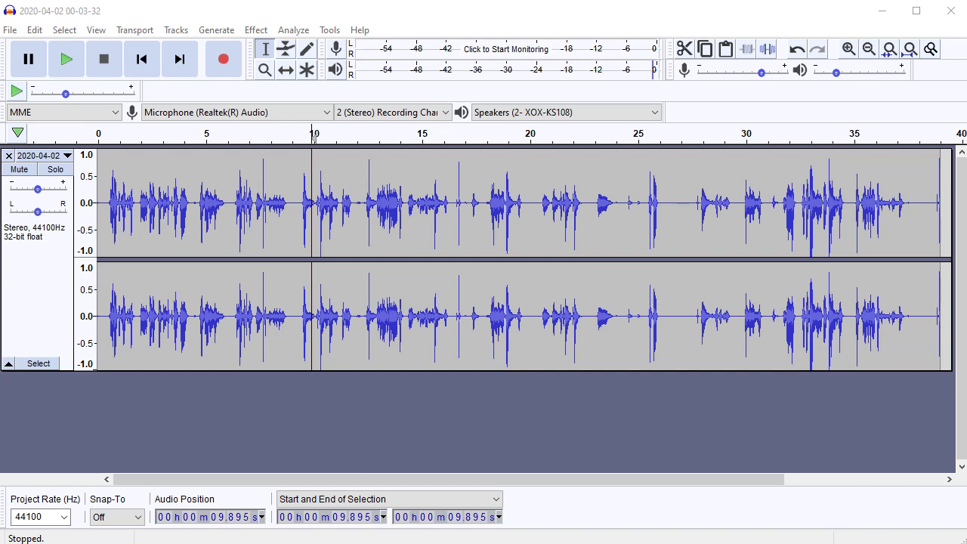
# Step: Import the background music file as a second track and delete its part after the voice track's end at about 39 s
pyautogui.moveTo(744, 414); pyautogui.dragTo(377, 446)
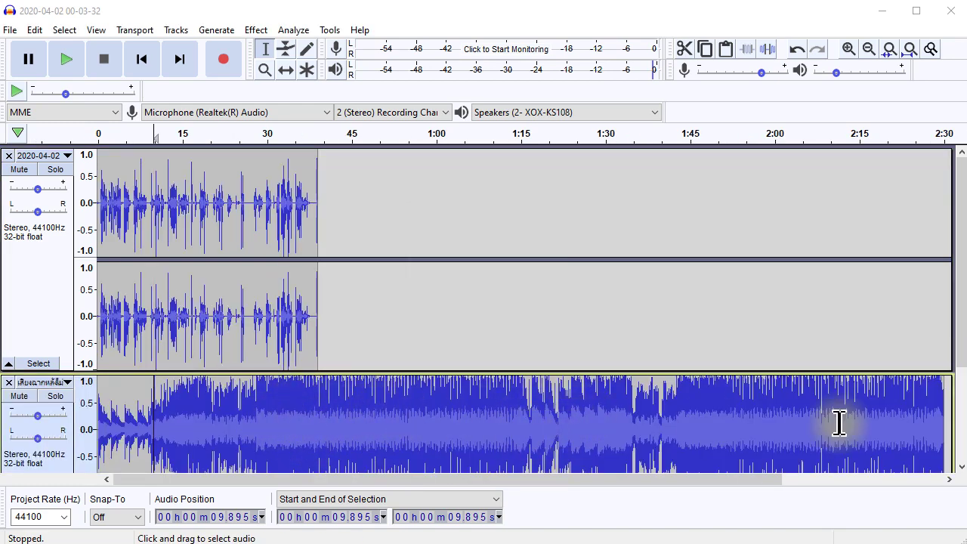
pyautogui.click(317, 409)
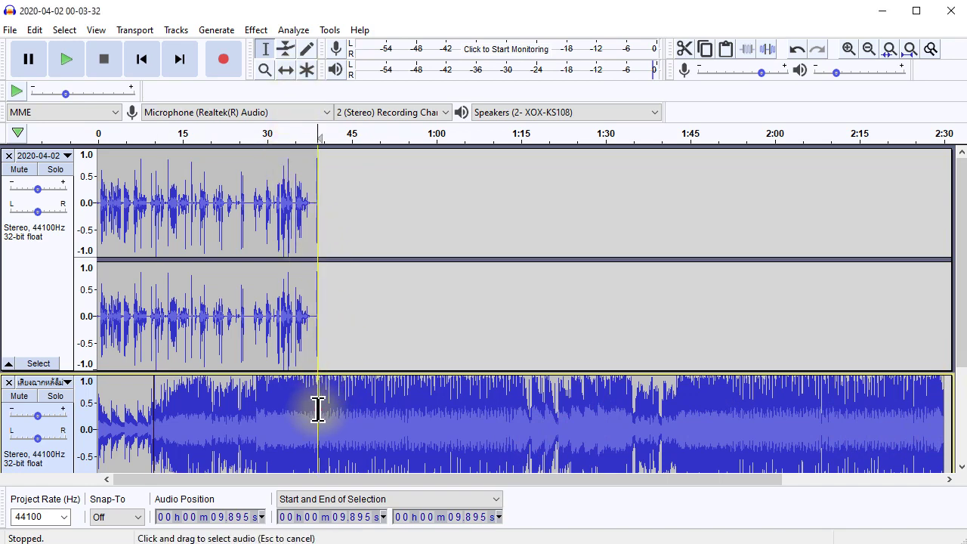
pyautogui.scroll(-2, 335, 411)
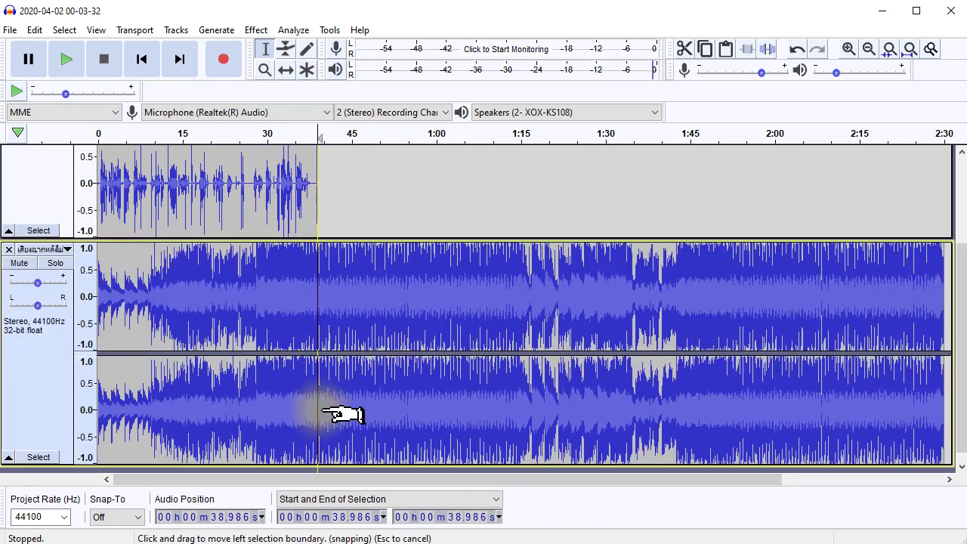
pyautogui.keyDown('shift'); pyautogui.click(923, 305); pyautogui.keyUp('shift')
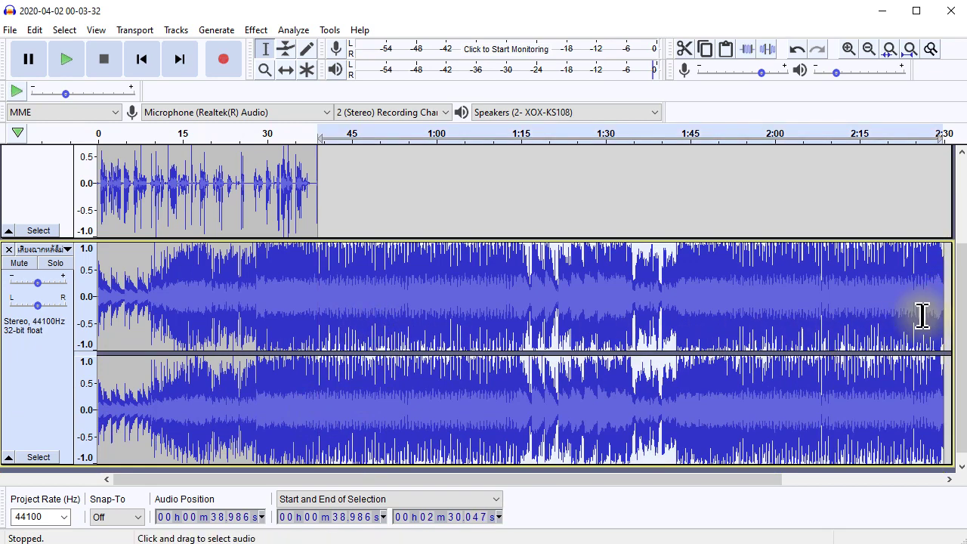
pyautogui.press('Delete')
pyautogui.click(365, 293)
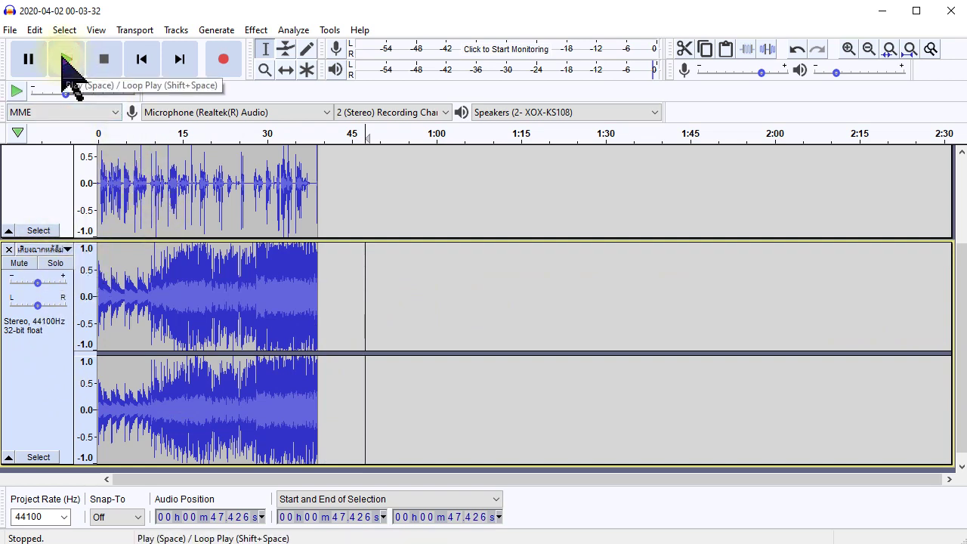
# Step: Play both tracks together from about 0.8 s and again from about 14.1 s to judge the music's loudness against the voice
pyautogui.click(103, 190)
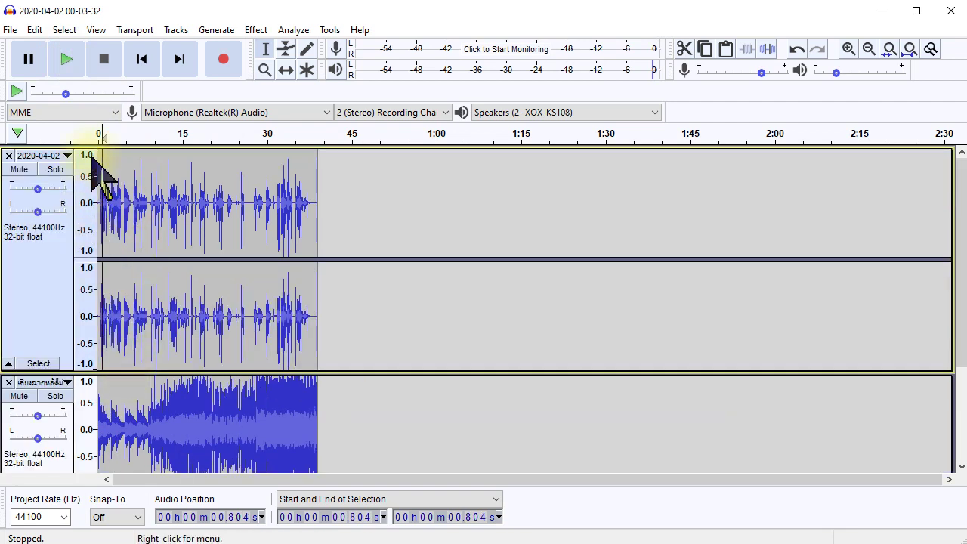
pyautogui.click(99, 131)
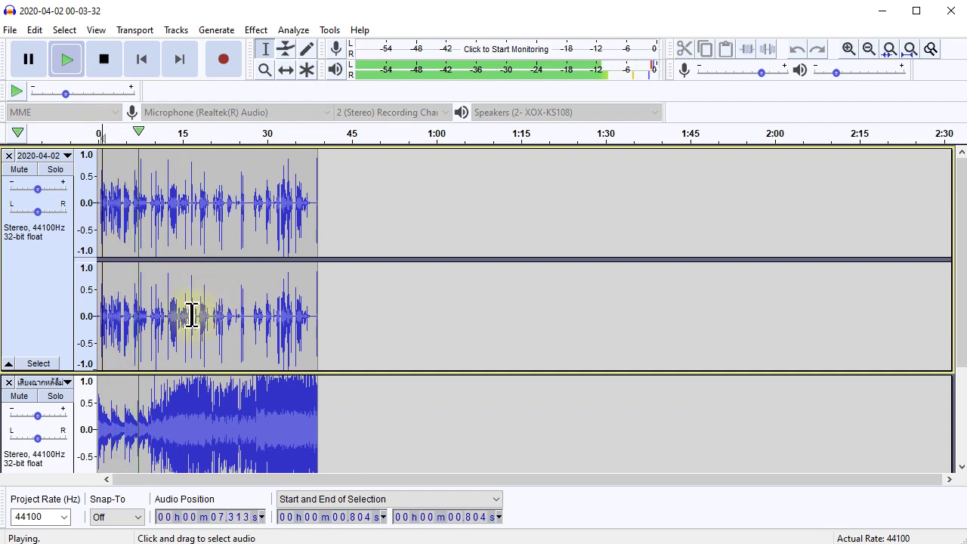
pyautogui.press('space')
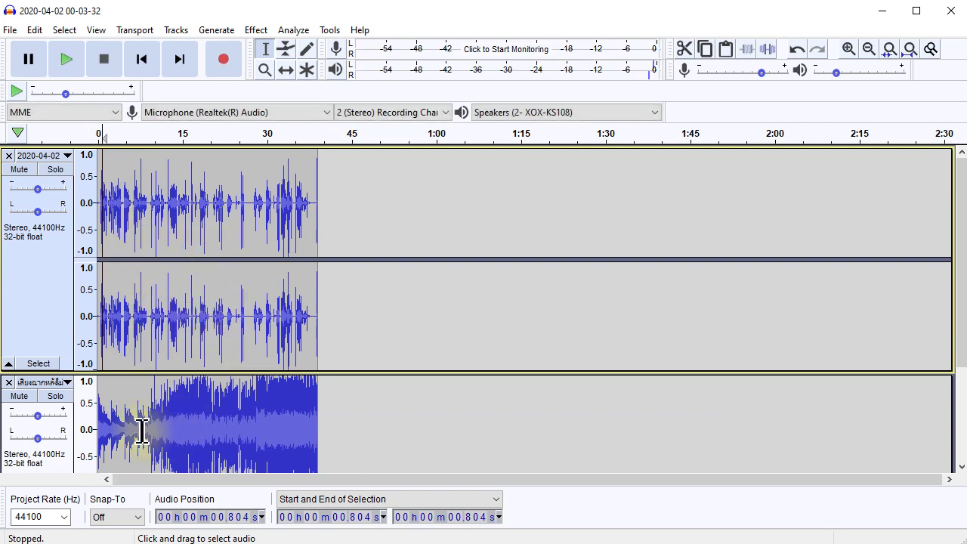
pyautogui.click(177, 314)
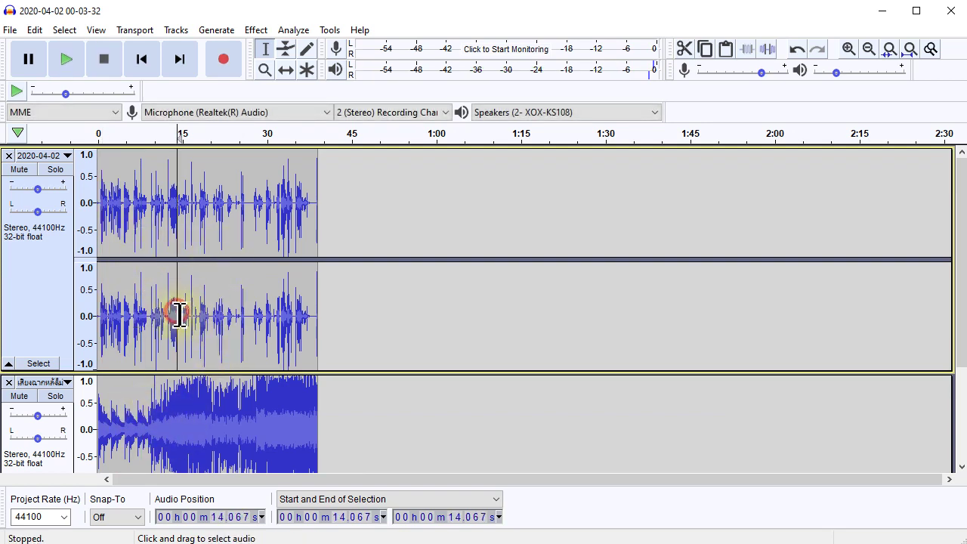
pyautogui.press('space')
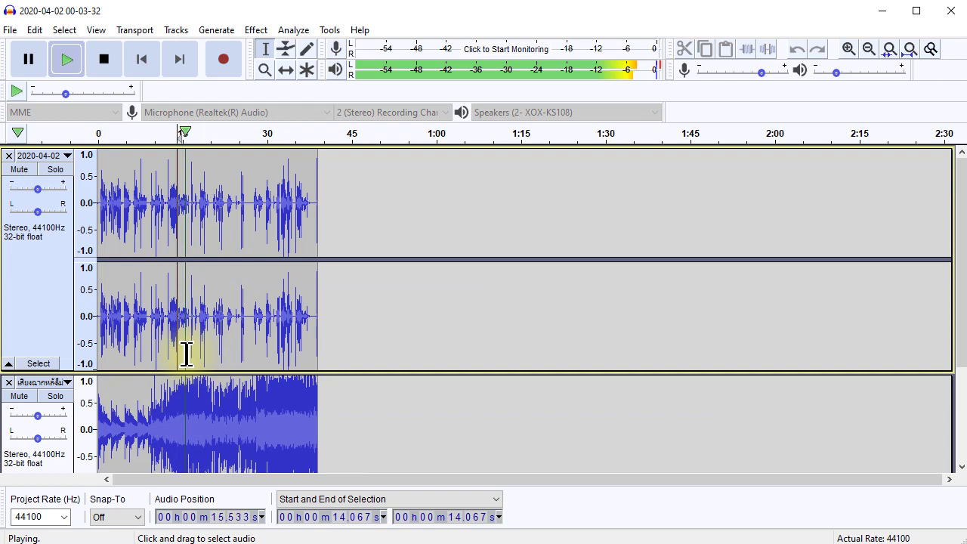
pyautogui.press('space')
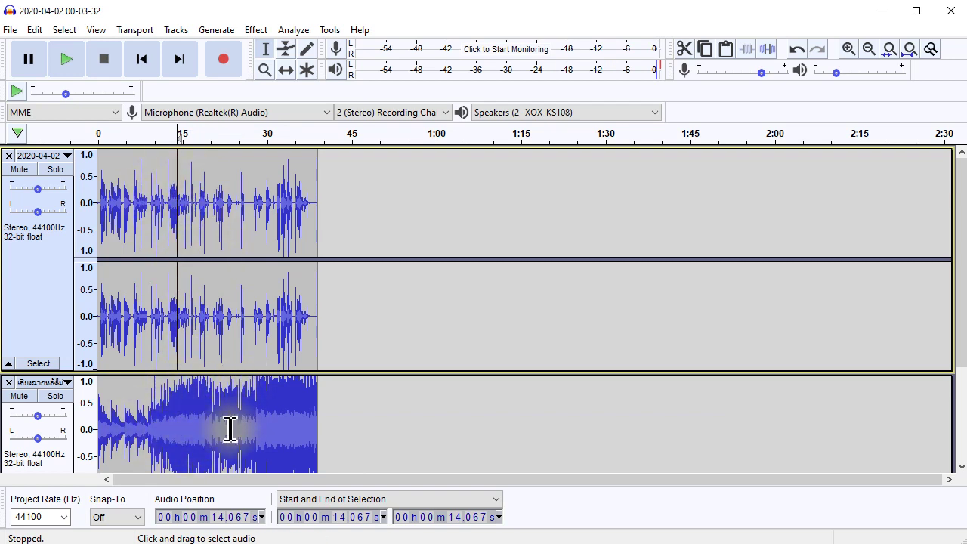
# Step: Lower the music track's gain to -28 dB and play the mix from about 3.6 s to check the balance
pyautogui.moveTo(36, 415); pyautogui.dragTo(12, 426)
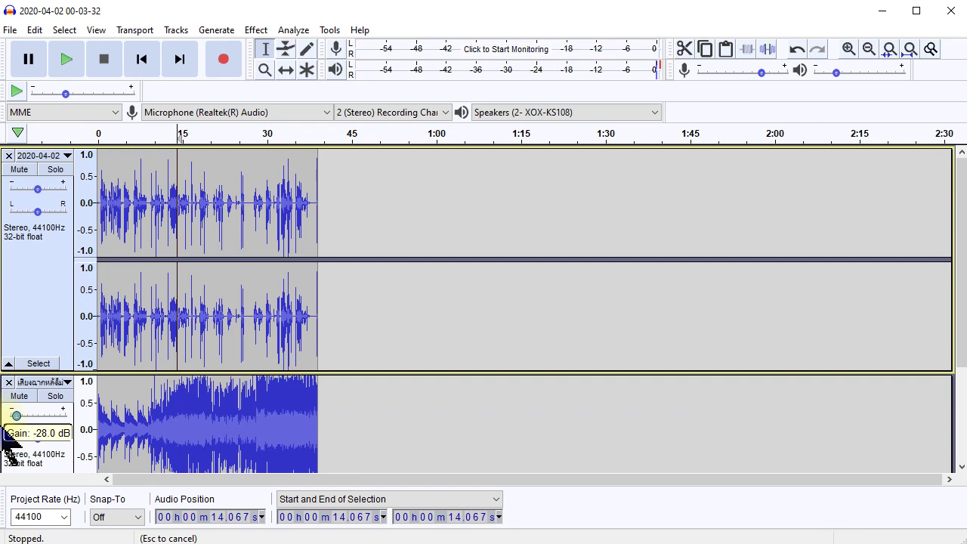
pyautogui.click(118, 199)
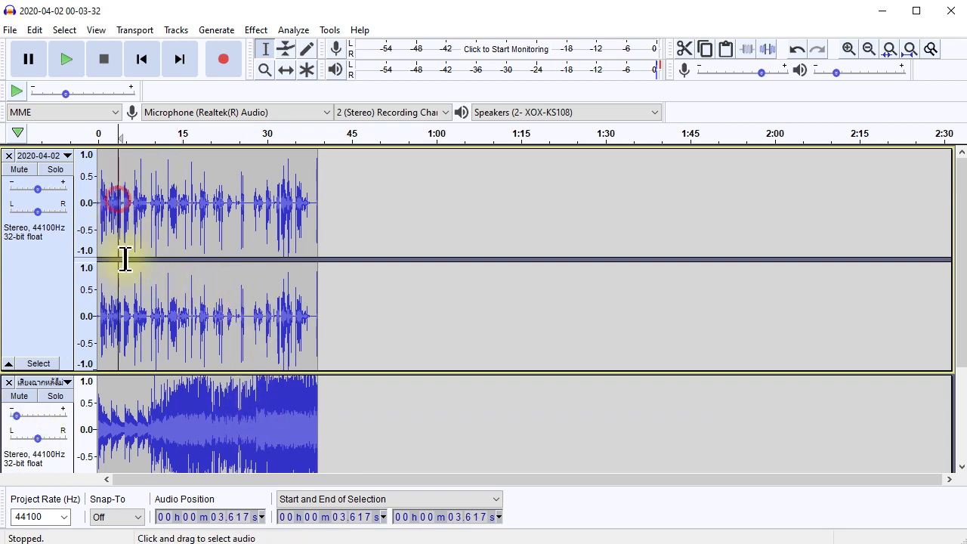
pyautogui.press('space')
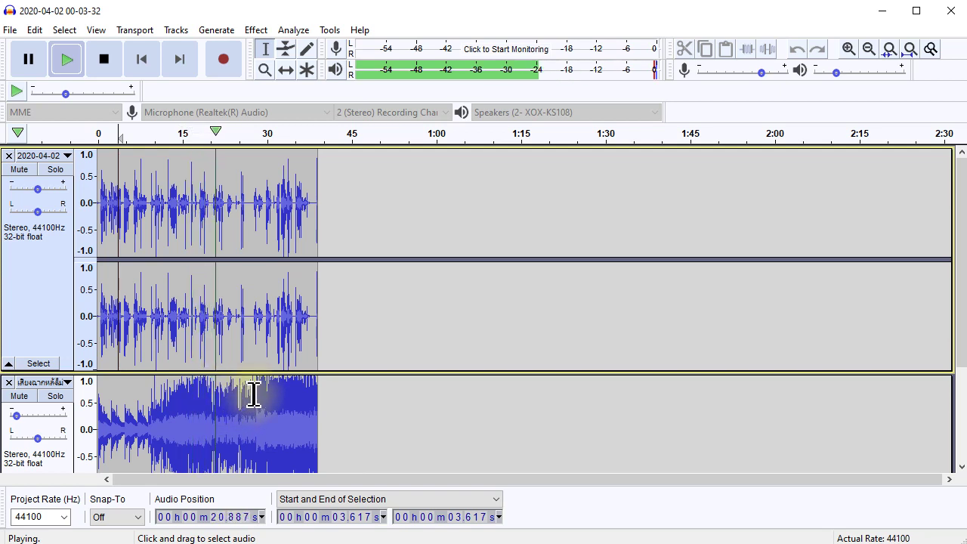
pyautogui.press('space')
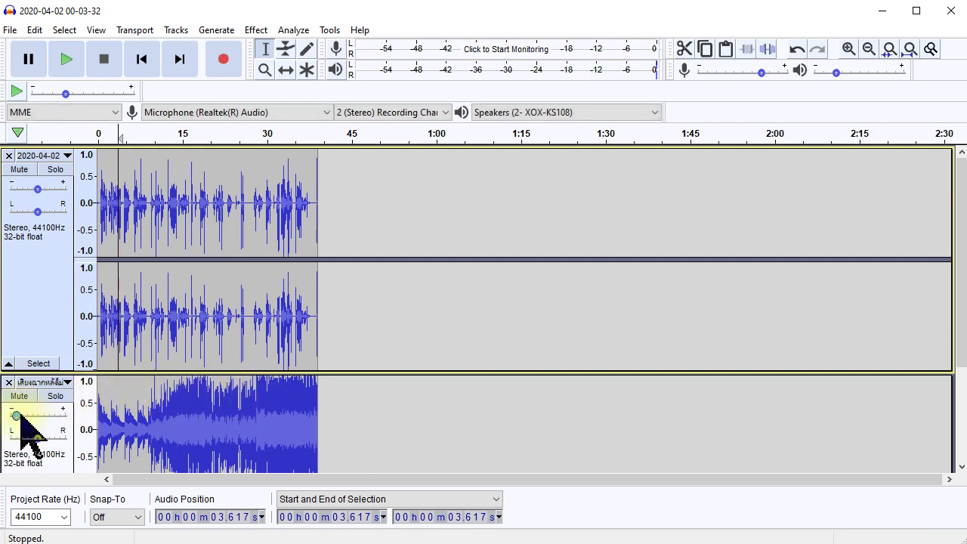
# Step: Lower the music track's gain slightly further and play the mix from about 31.5 s
pyautogui.moveTo(16, 414); pyautogui.dragTo(11, 431)
pyautogui.scroll(-3, 10, 432)
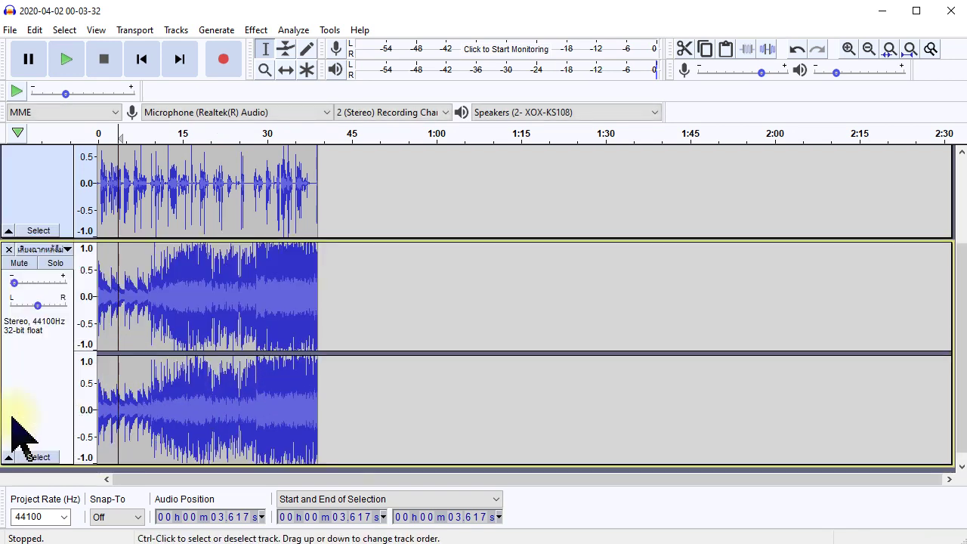
pyautogui.scroll(3, 277, 205)
pyautogui.click(275, 203)
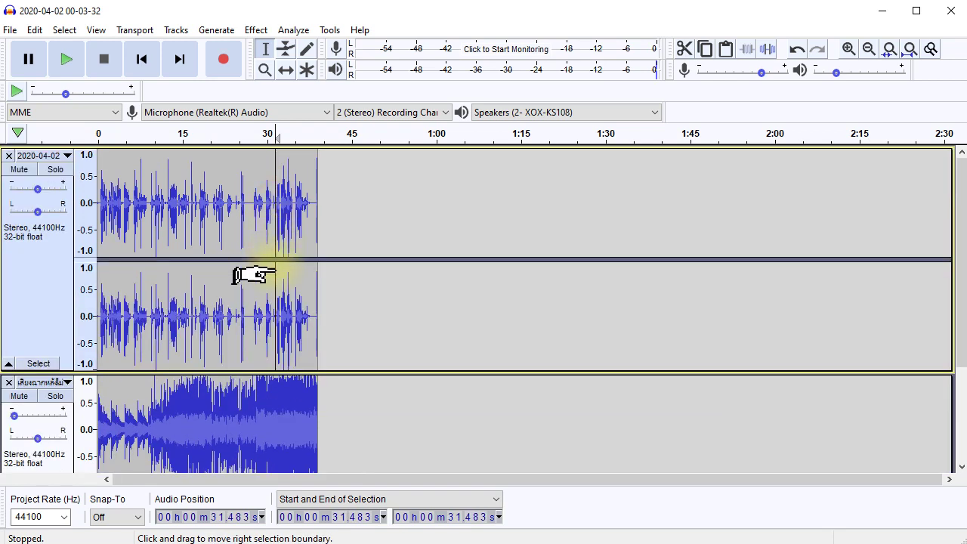
pyautogui.press('space')
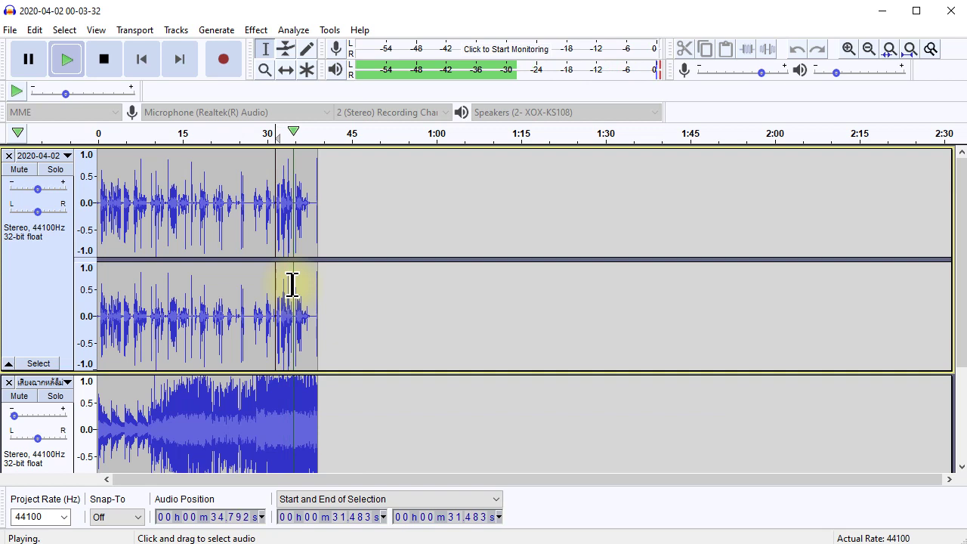
pyautogui.press('space')
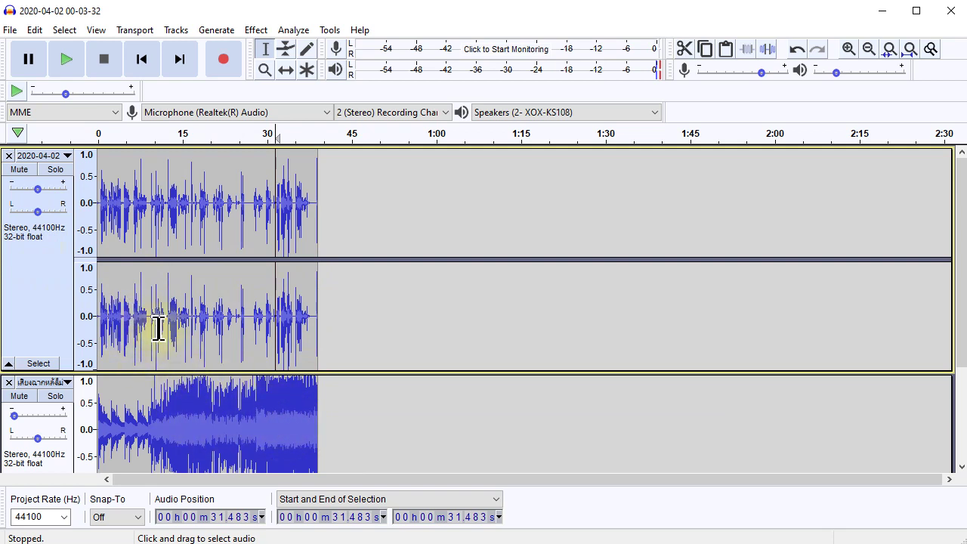
pyautogui.click(12, 30)
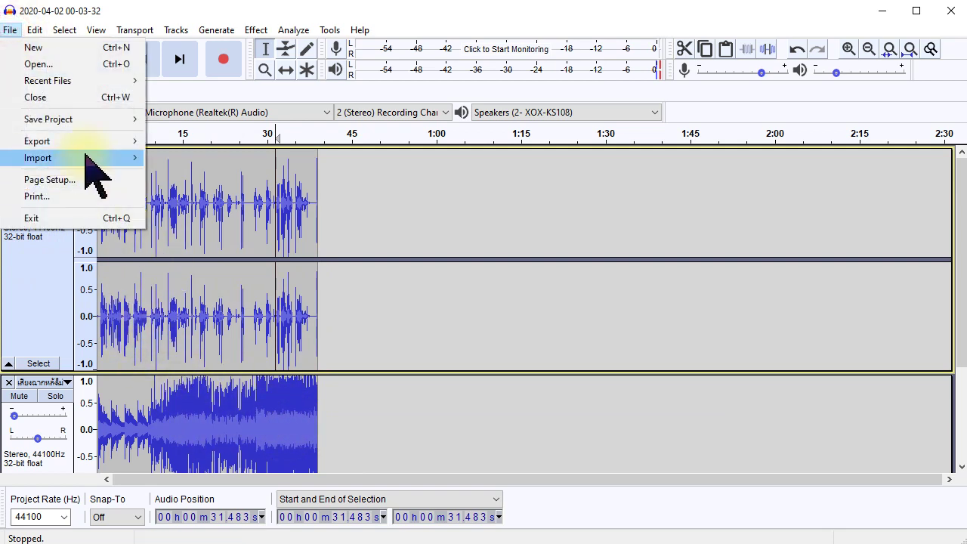
pyautogui.moveTo(93, 161)
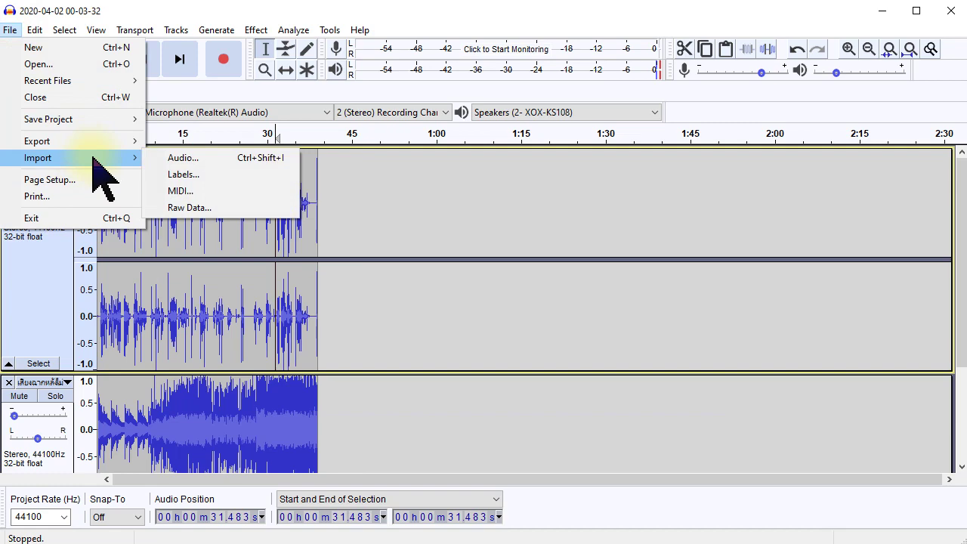
pyautogui.moveTo(97, 142)
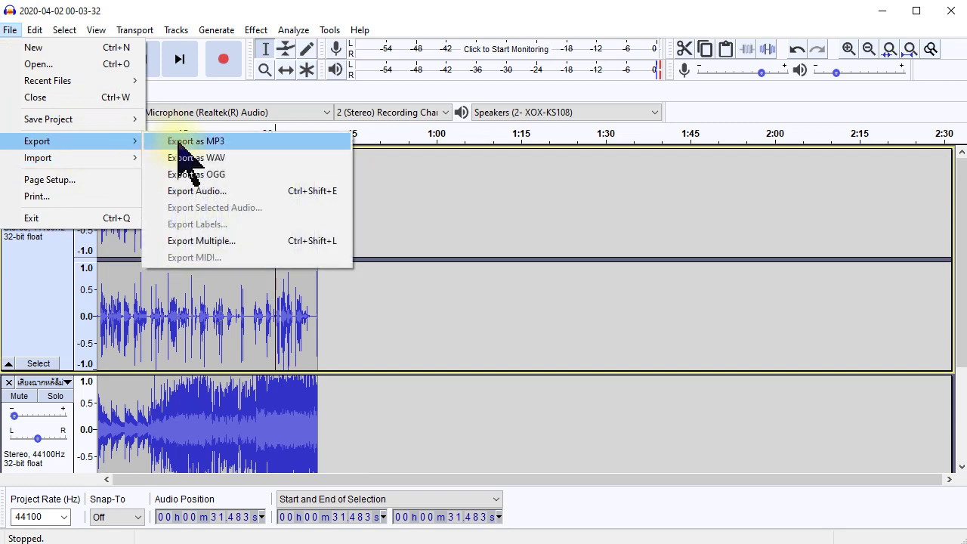
pyautogui.click(186, 141)
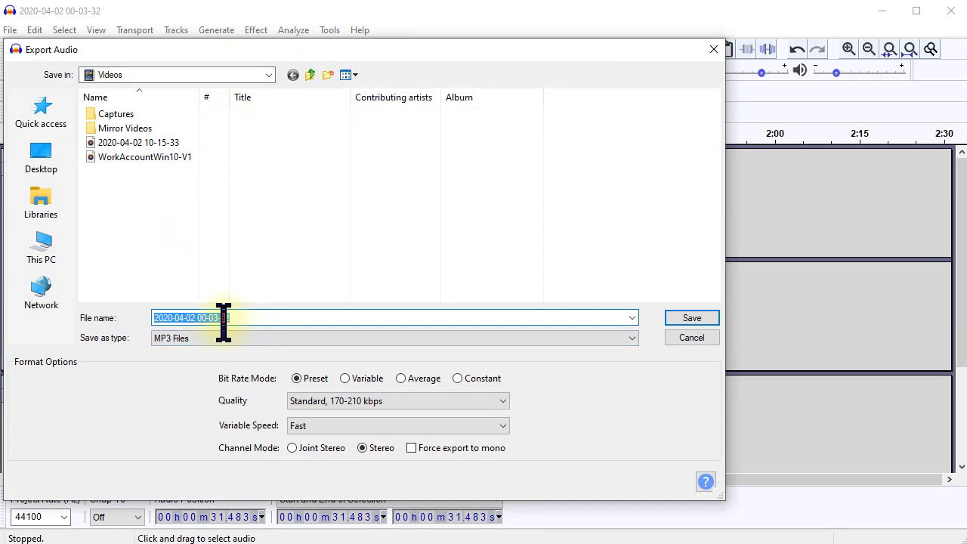
pyautogui.click(692, 318)
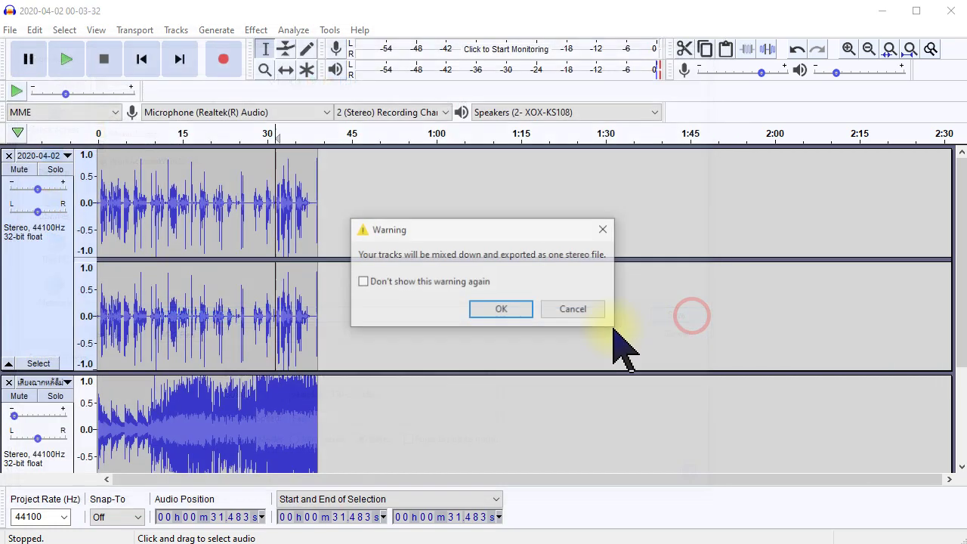
pyautogui.click(503, 310)
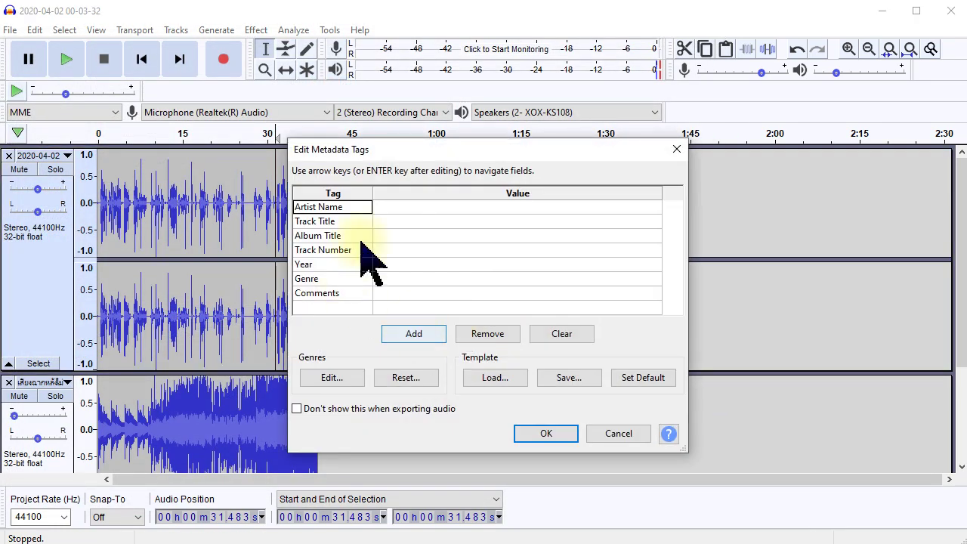
pyautogui.click(541, 431)
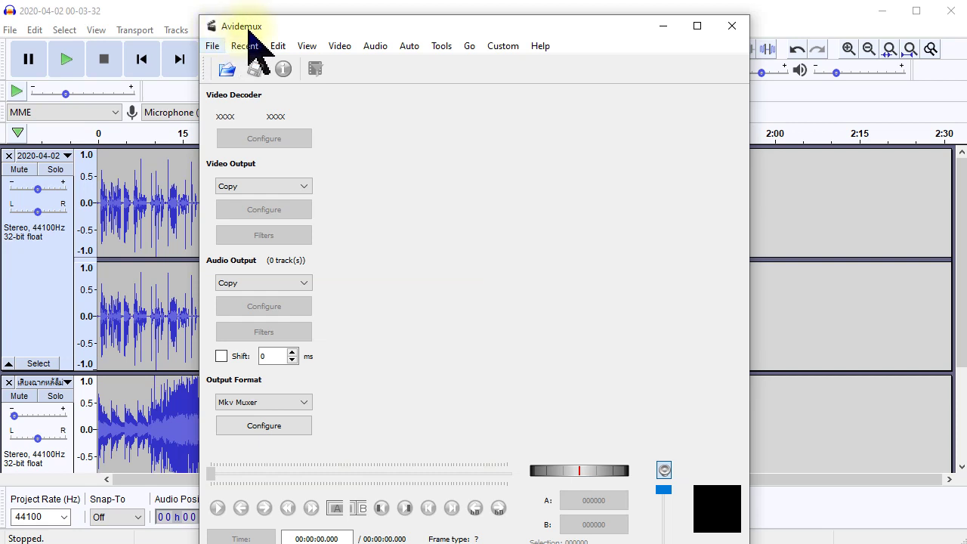
pyautogui.moveTo(368, 24); pyautogui.dragTo(360, 19)
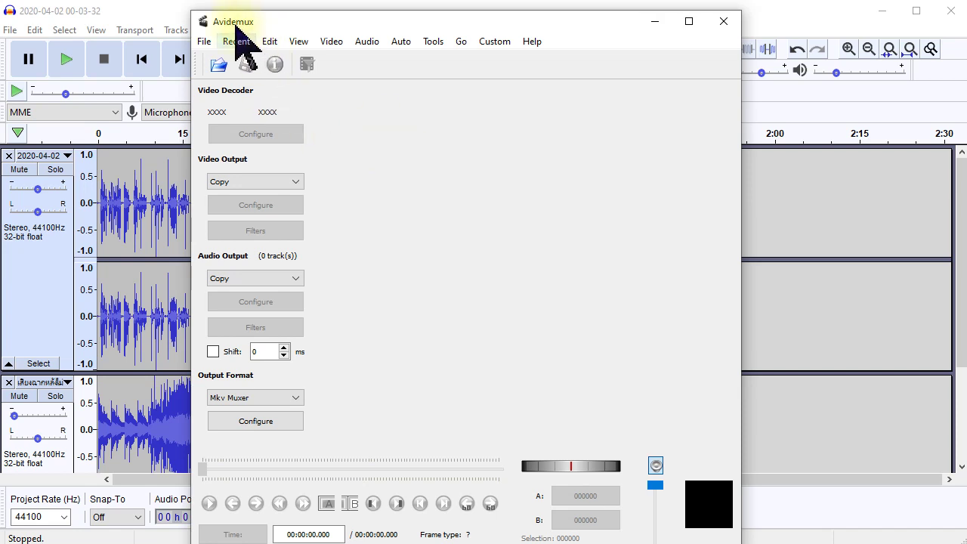
pyautogui.moveTo(290, 25); pyautogui.dragTo(276, 23)
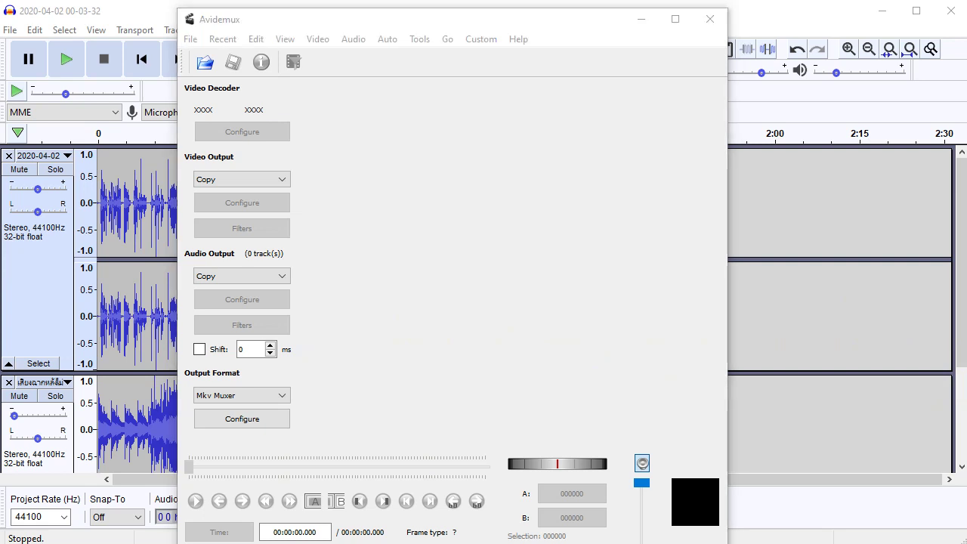
pyautogui.moveTo(966, 345); pyautogui.dragTo(475, 346)
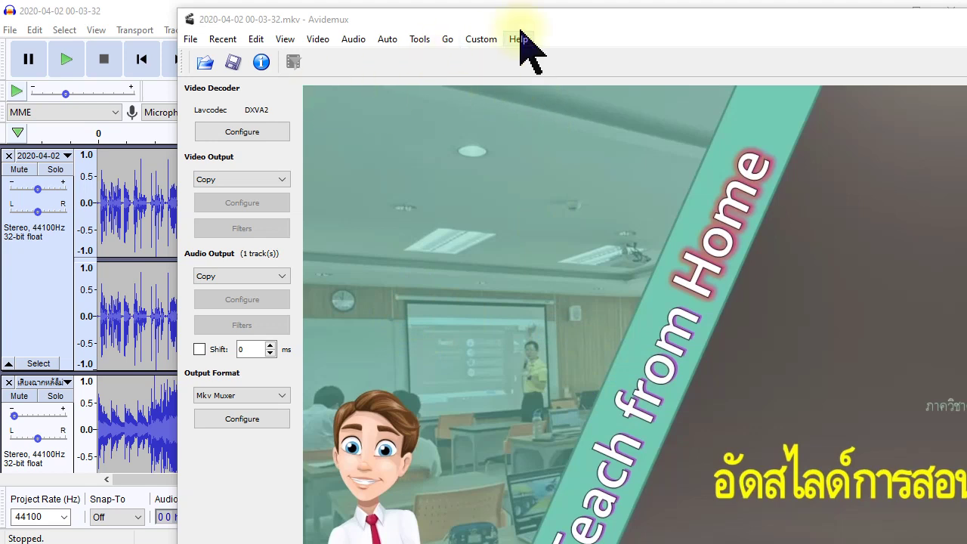